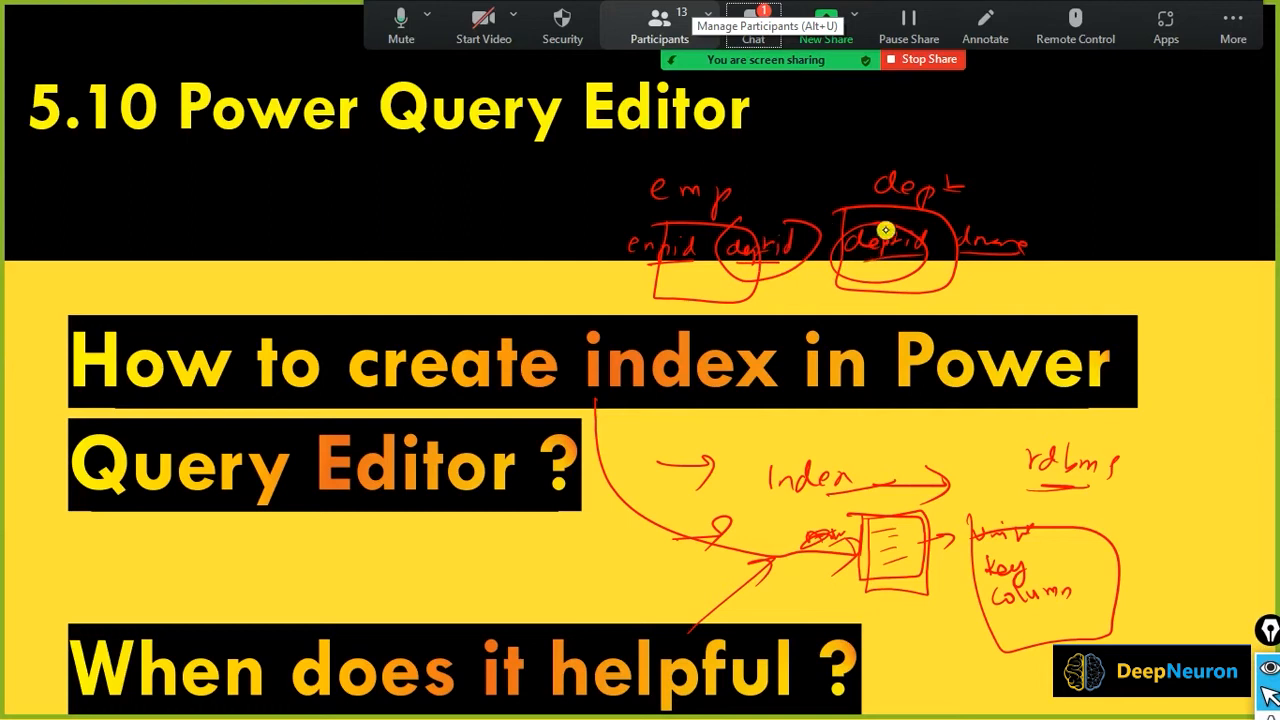
pyautogui.press('Right')
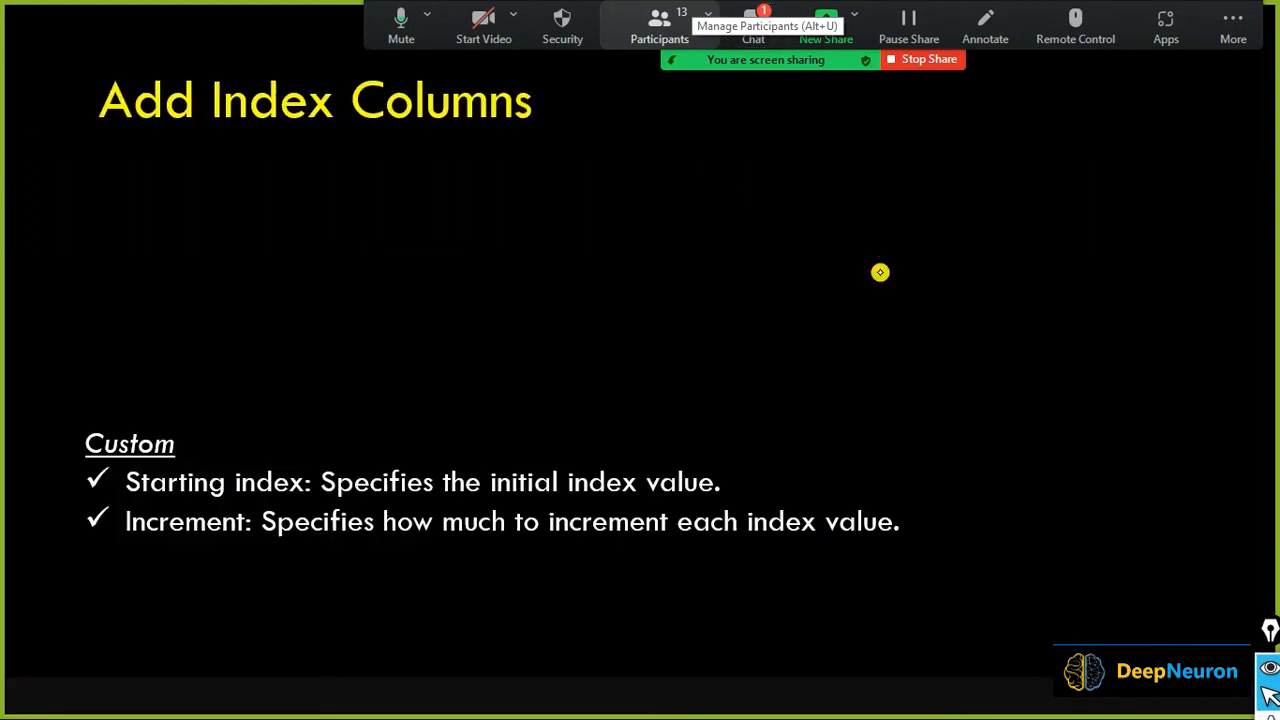
pyautogui.moveTo(882, 270); pyautogui.dragTo(875, 277)
pyautogui.press('Left')
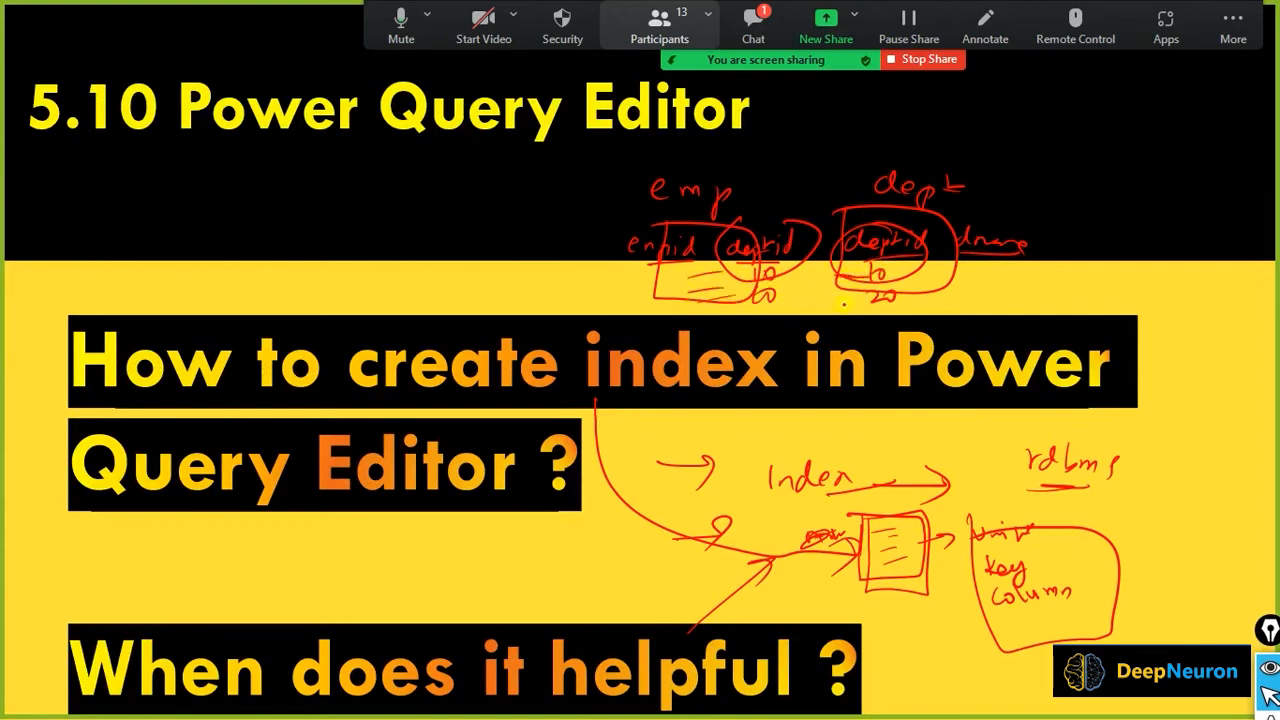
pyautogui.moveTo(803, 300)
pyautogui.mouseDown()
pyautogui.moveTo(807, 320)
pyautogui.moveTo(749, 331)
pyautogui.moveTo(768, 319)
pyautogui.mouseUp()
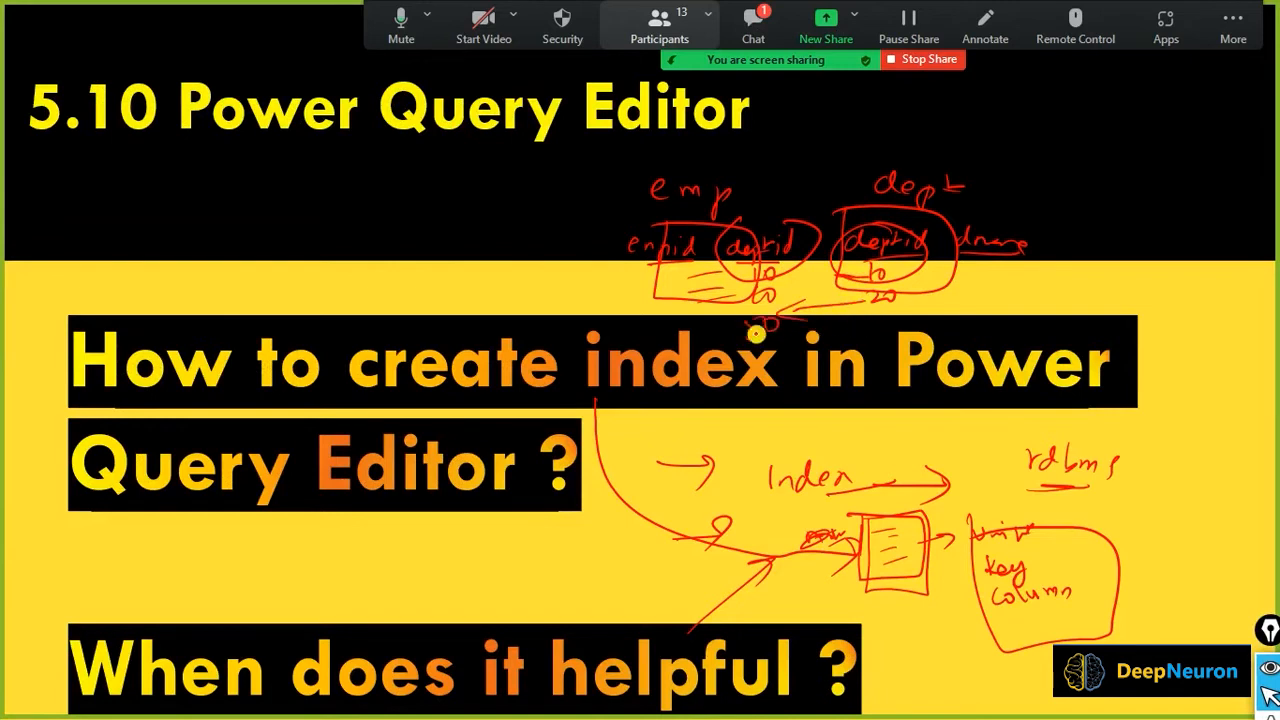
pyautogui.moveTo(880, 319)
pyautogui.mouseDown()
pyautogui.moveTo(859, 322)
pyautogui.moveTo(881, 320)
pyautogui.mouseUp()
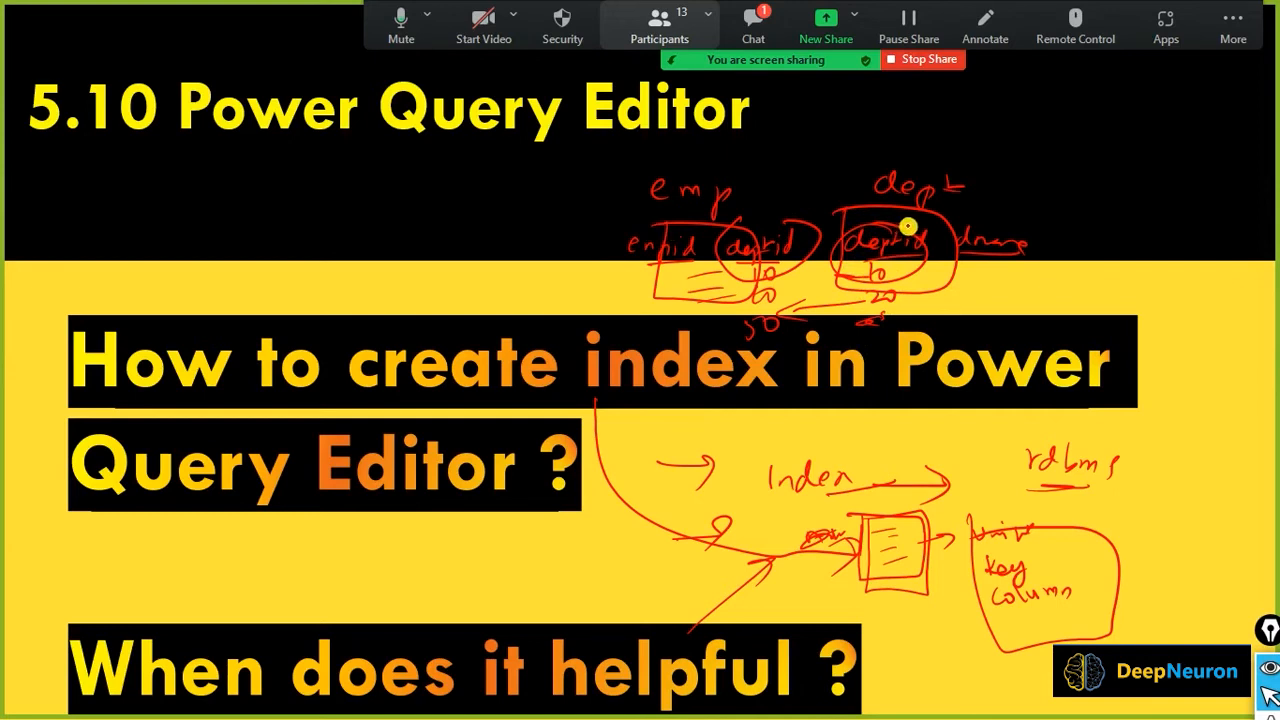
pyautogui.moveTo(772, 236)
pyautogui.mouseDown()
pyautogui.moveTo(853, 240)
pyautogui.moveTo(803, 250)
pyautogui.mouseUp()
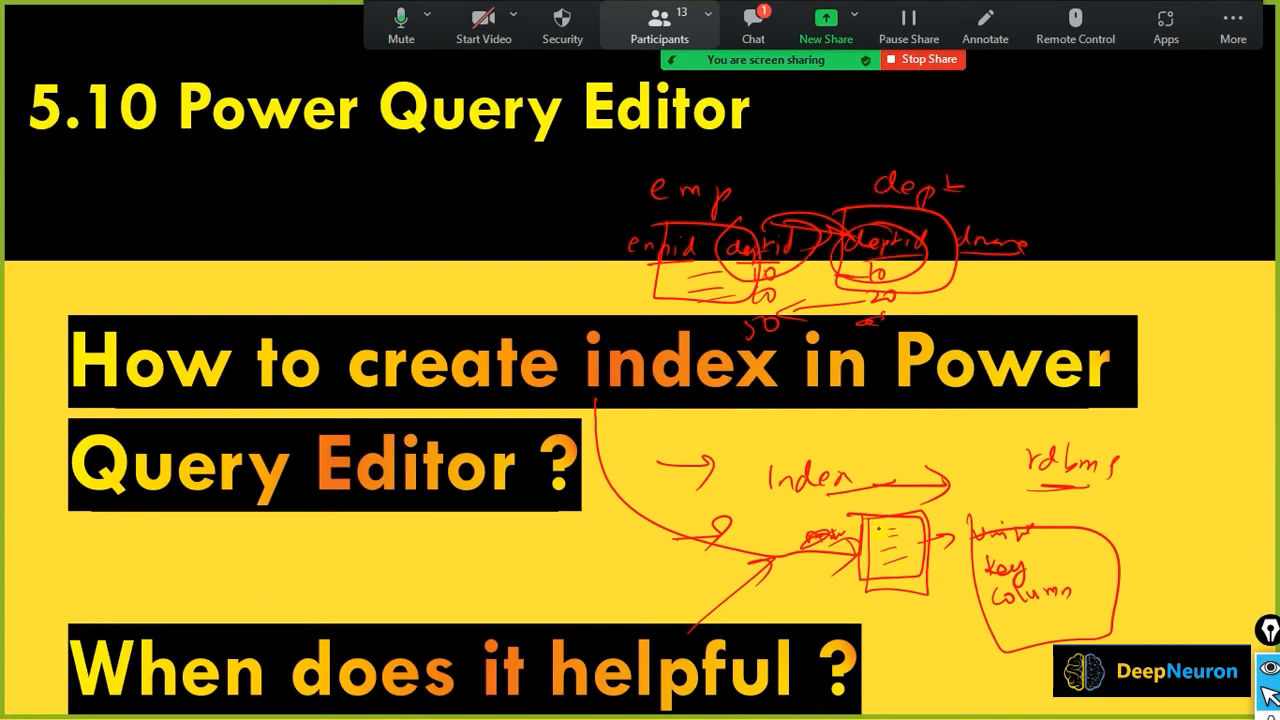
pyautogui.moveTo(291, 194)
pyautogui.mouseDown()
pyautogui.moveTo(298, 272)
pyautogui.moveTo(327, 178)
pyautogui.mouseUp()
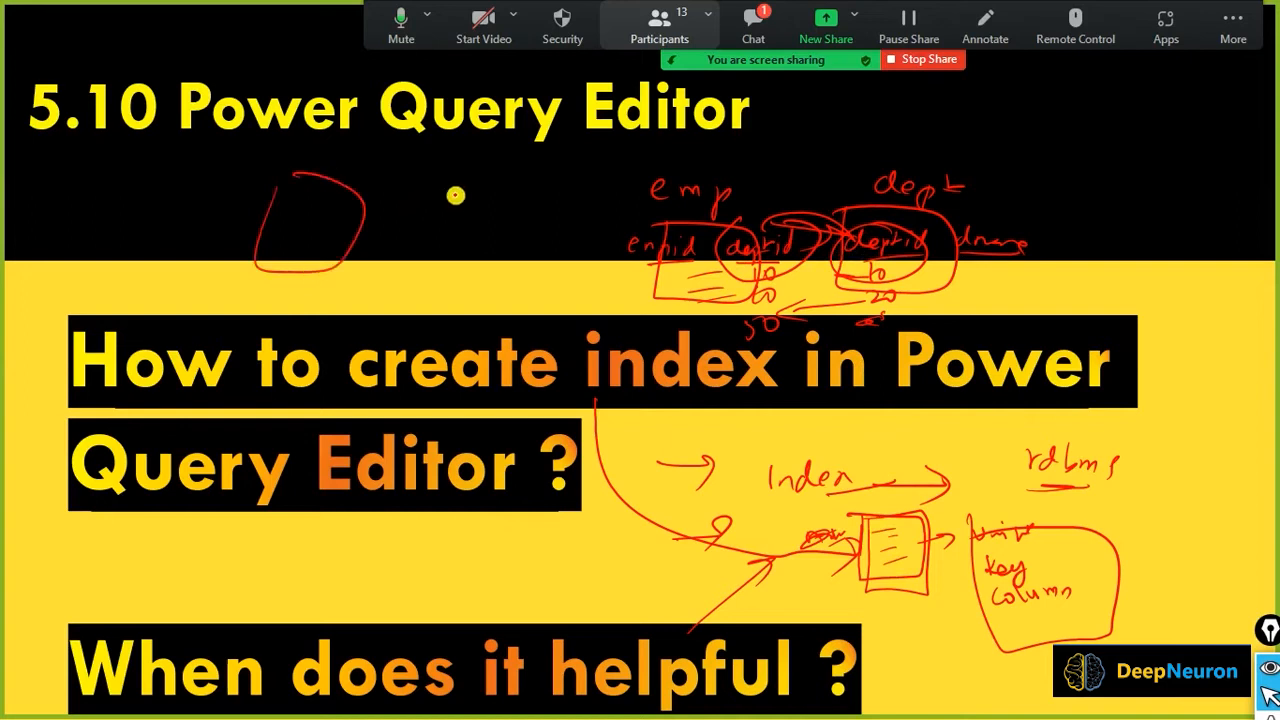
pyautogui.moveTo(456, 196)
pyautogui.mouseDown()
pyautogui.moveTo(530, 252)
pyautogui.moveTo(425, 184)
pyautogui.mouseUp()
pyautogui.moveTo(368, 226); pyautogui.dragTo(446, 225)
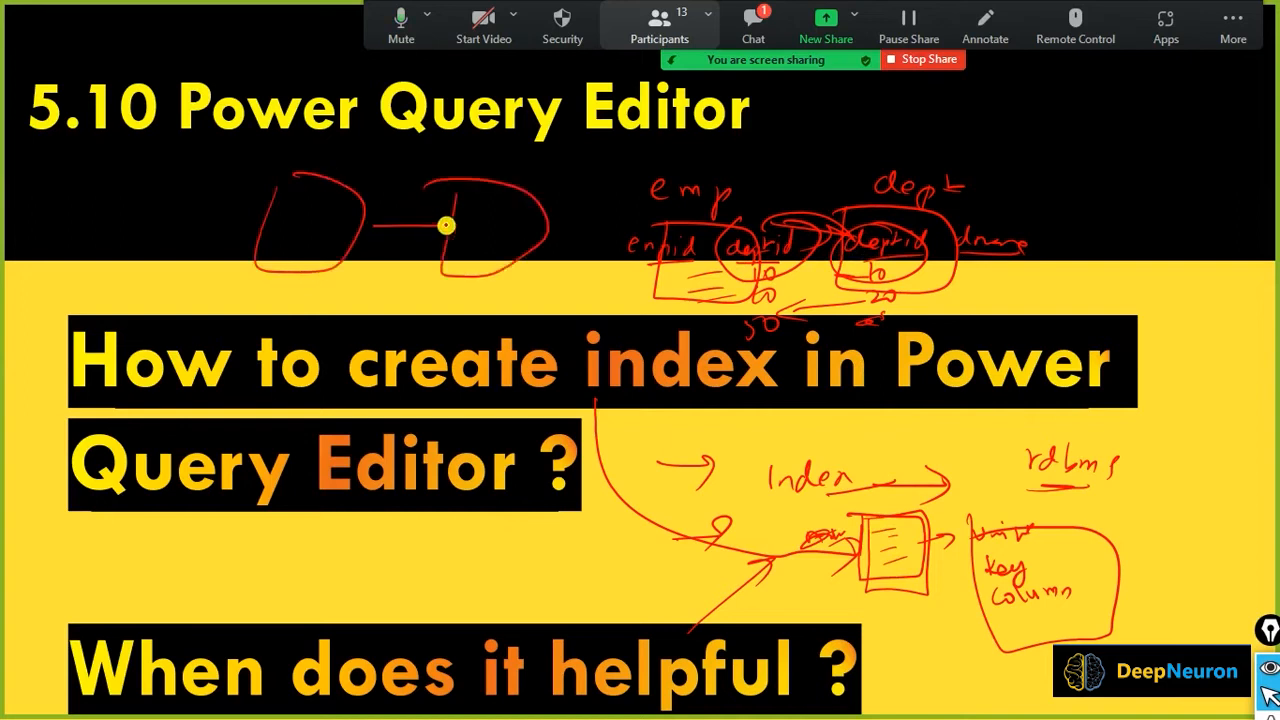
pyautogui.moveTo(363, 241)
pyautogui.mouseDown()
pyautogui.moveTo(362, 252)
pyautogui.moveTo(437, 246)
pyautogui.moveTo(446, 230)
pyautogui.mouseUp()
pyautogui.moveTo(566, 292); pyautogui.dragTo(588, 290)
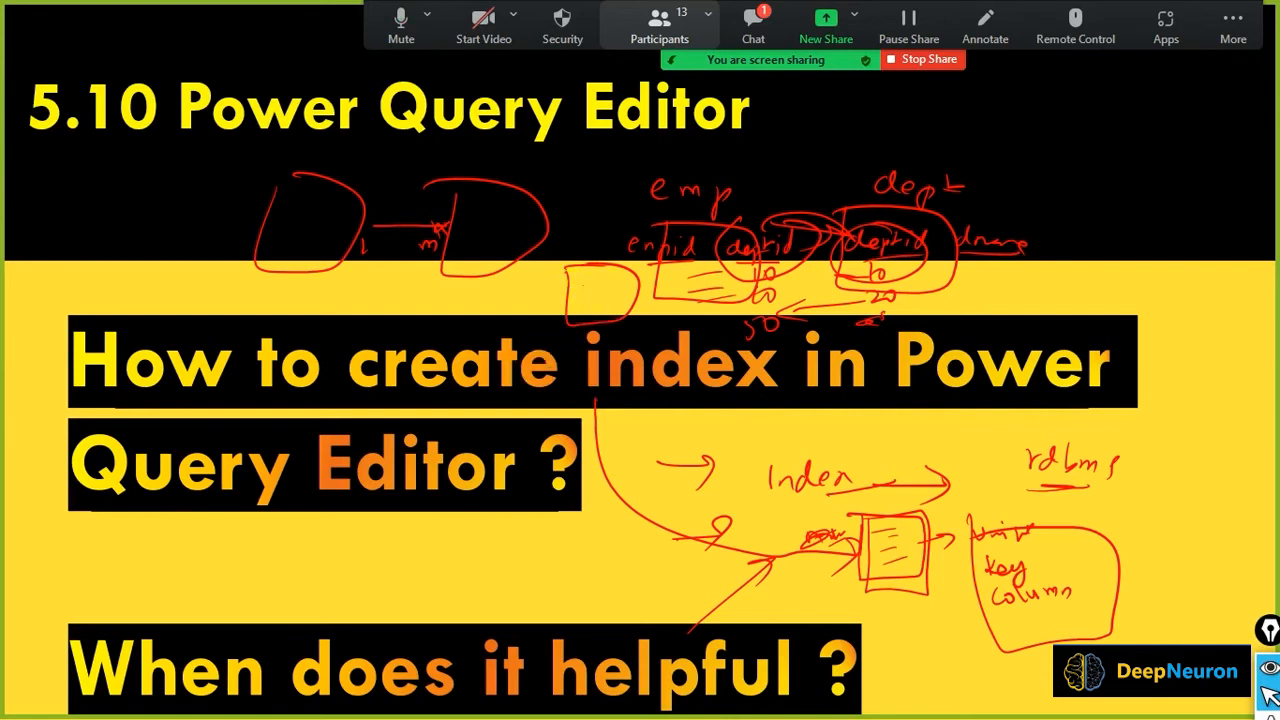
# - Switch to Power BI Desktop and open the Demo_PQ_Query Parameter report's data in the Power Query Editor
pyautogui.hotkey('alt', 'Tab')
pyautogui.hotkey('alt', 'Tab')
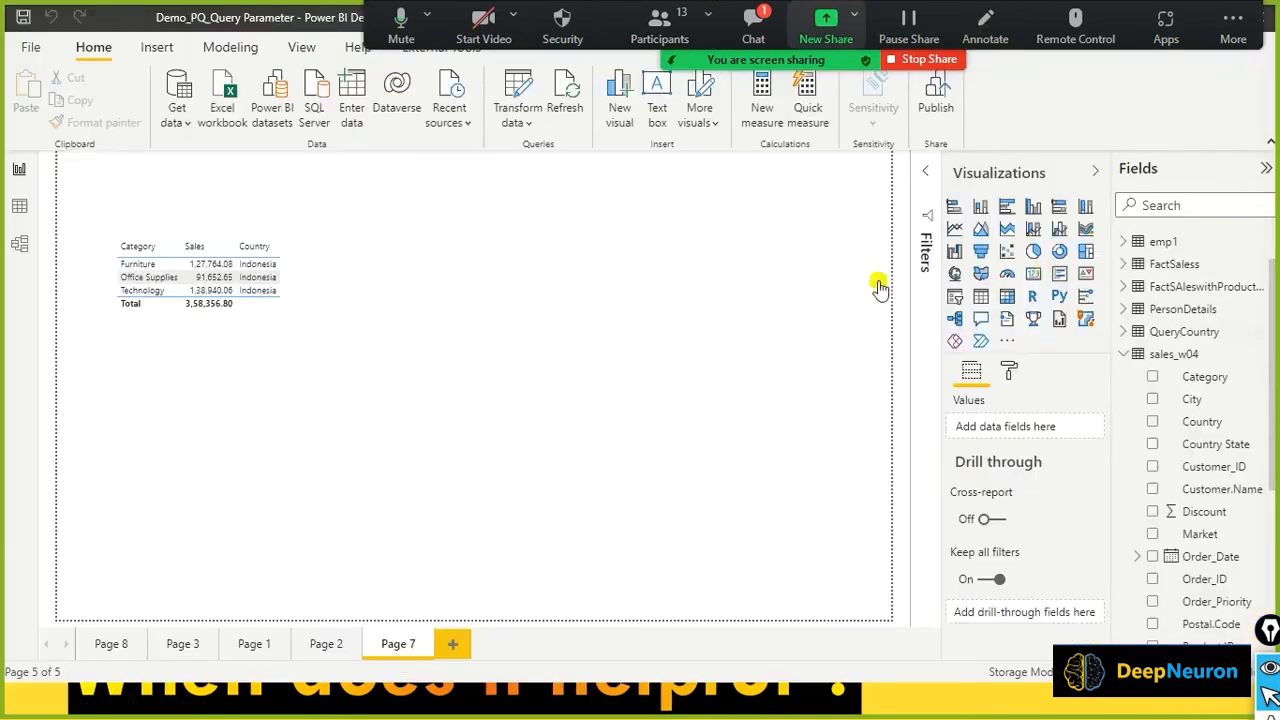
pyautogui.click(524, 123)
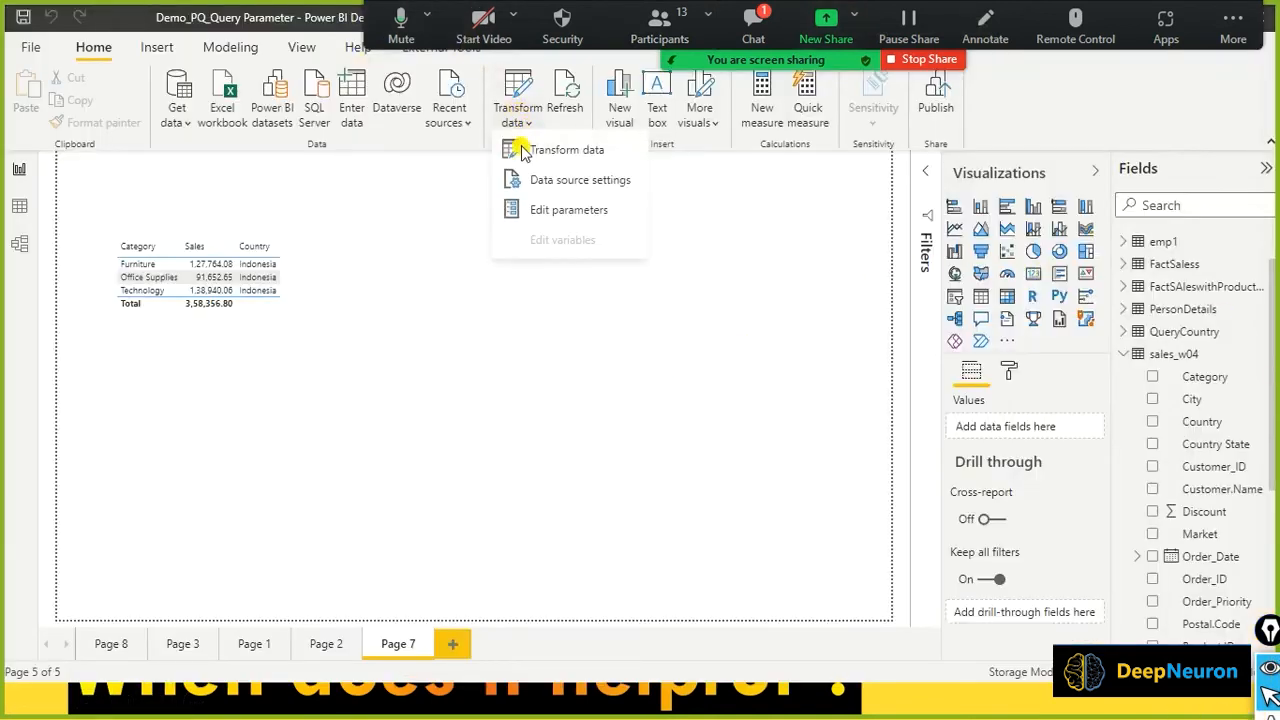
pyautogui.click(522, 150)
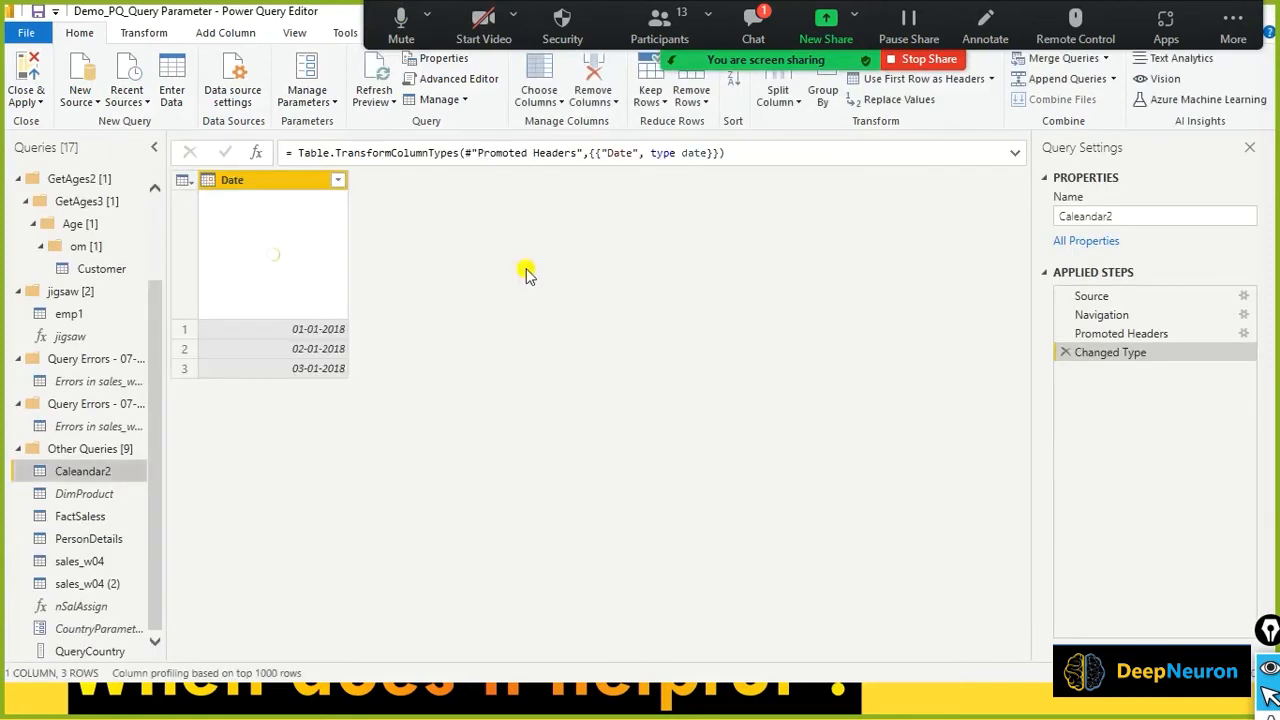
# - Show the DimProduct query and refresh its outdated data preview
pyautogui.click(82, 494)
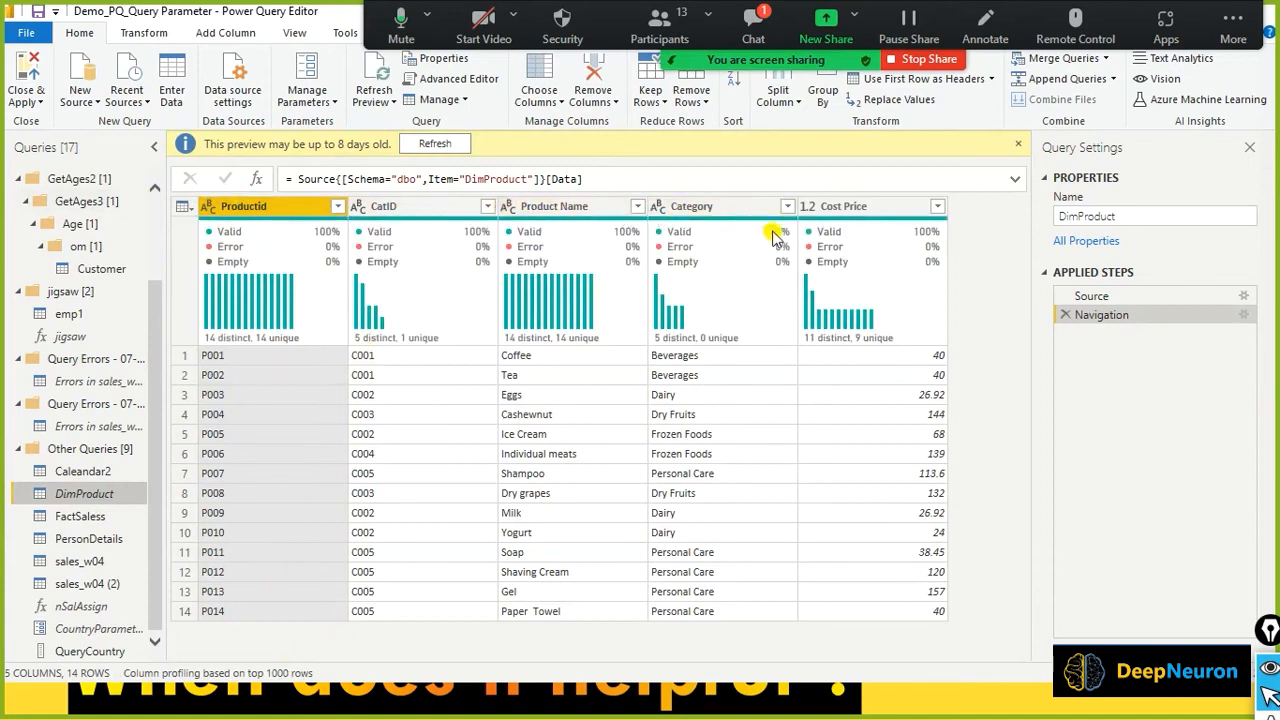
pyautogui.click(753, 30)
pyautogui.click(585, 74)
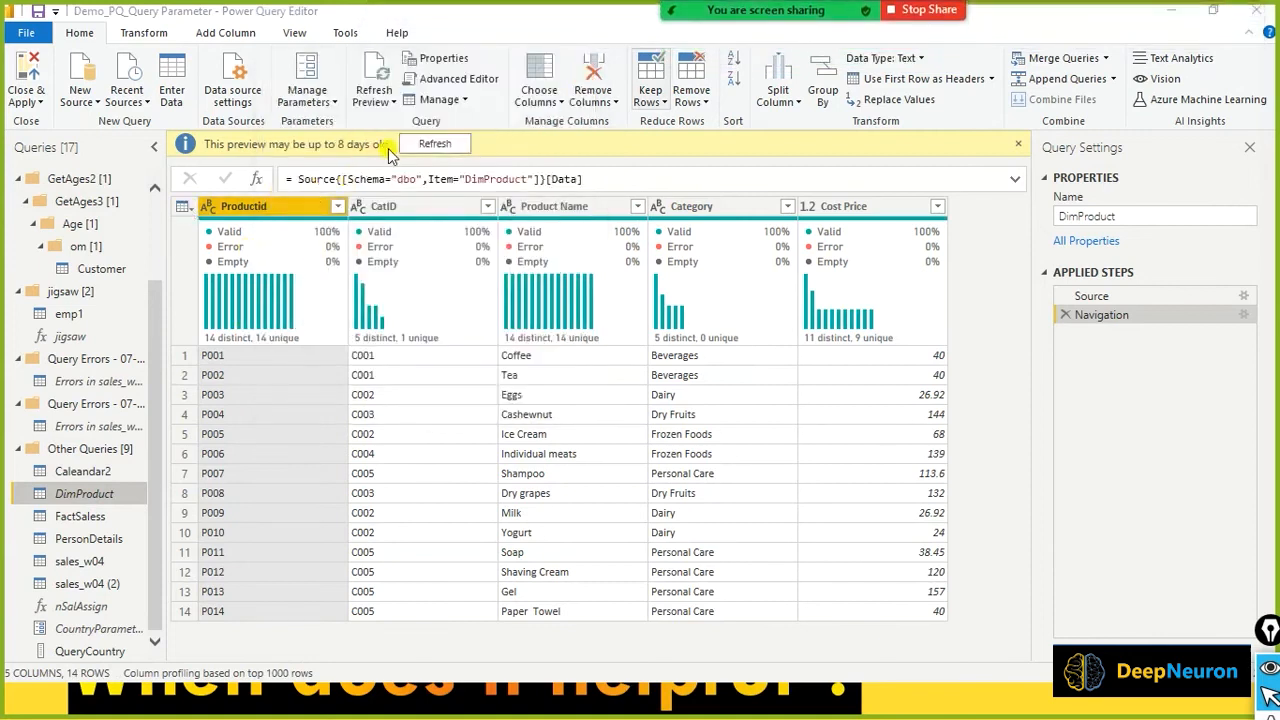
pyautogui.click(432, 144)
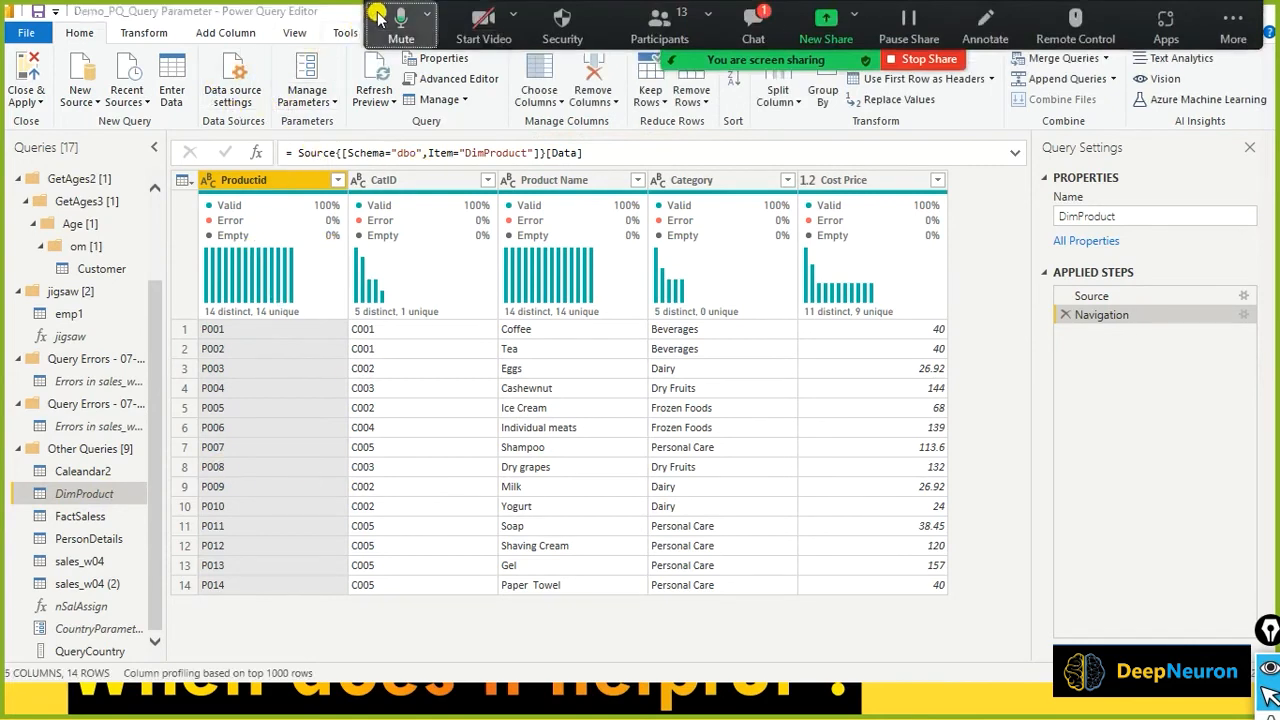
# - Add an index column starting from 0 to the DimProduct query
pyautogui.click(228, 33)
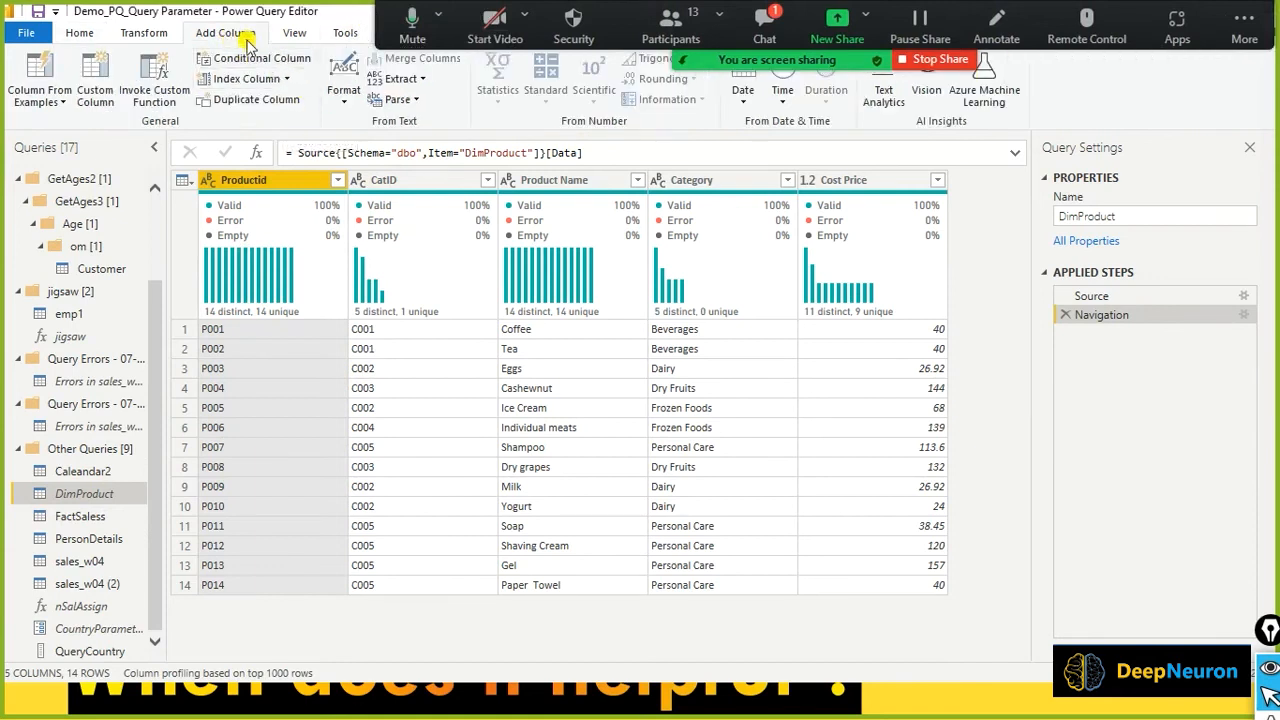
pyautogui.click(285, 80)
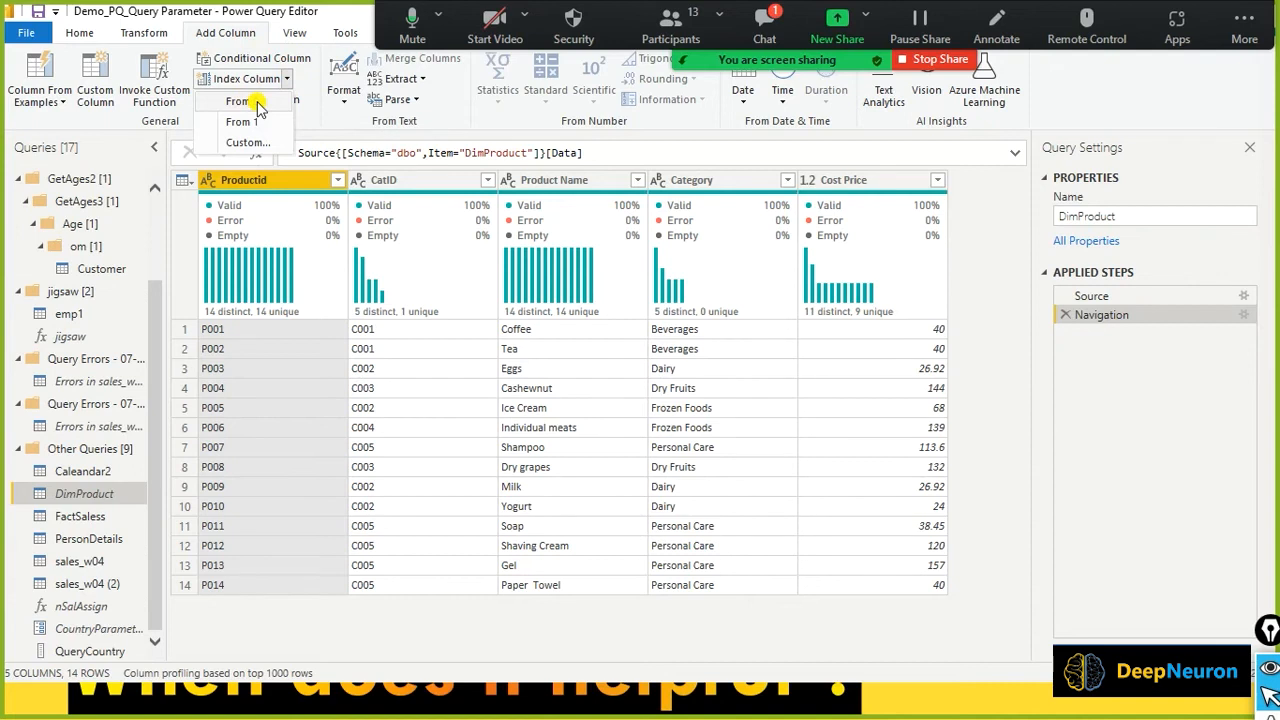
pyautogui.click(257, 103)
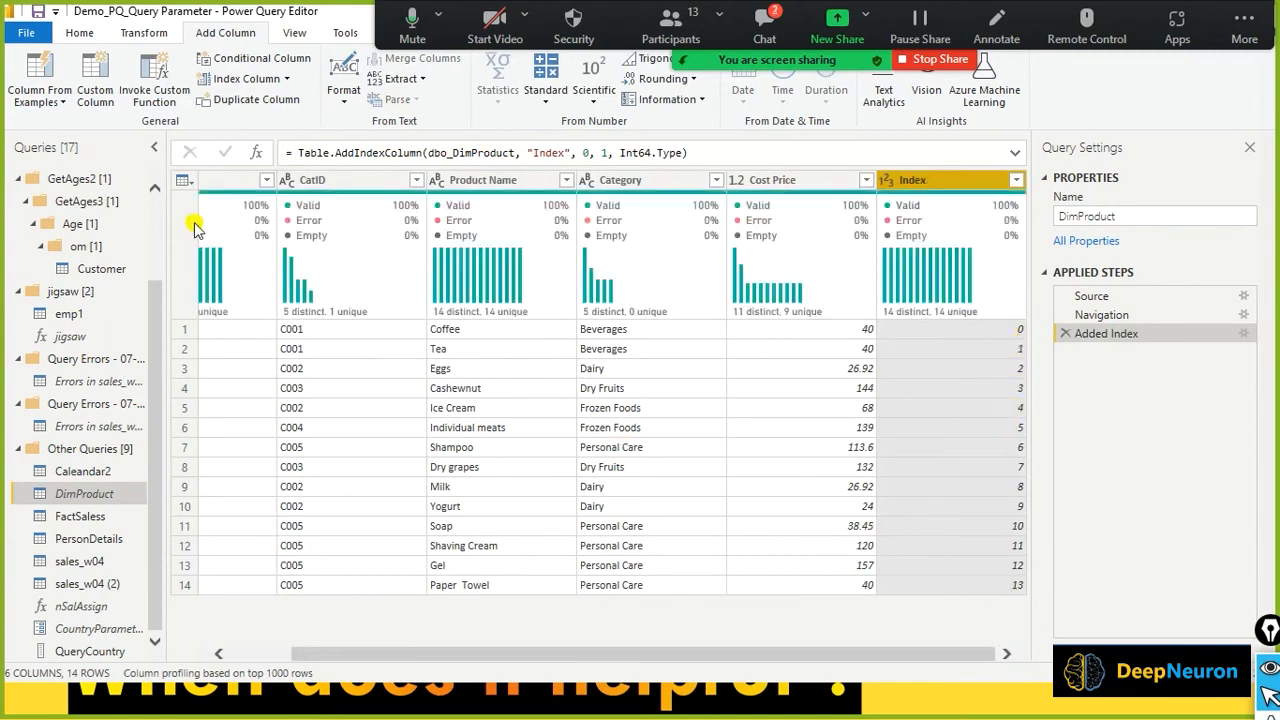
pyautogui.moveTo(357, 655); pyautogui.dragTo(543, 654)
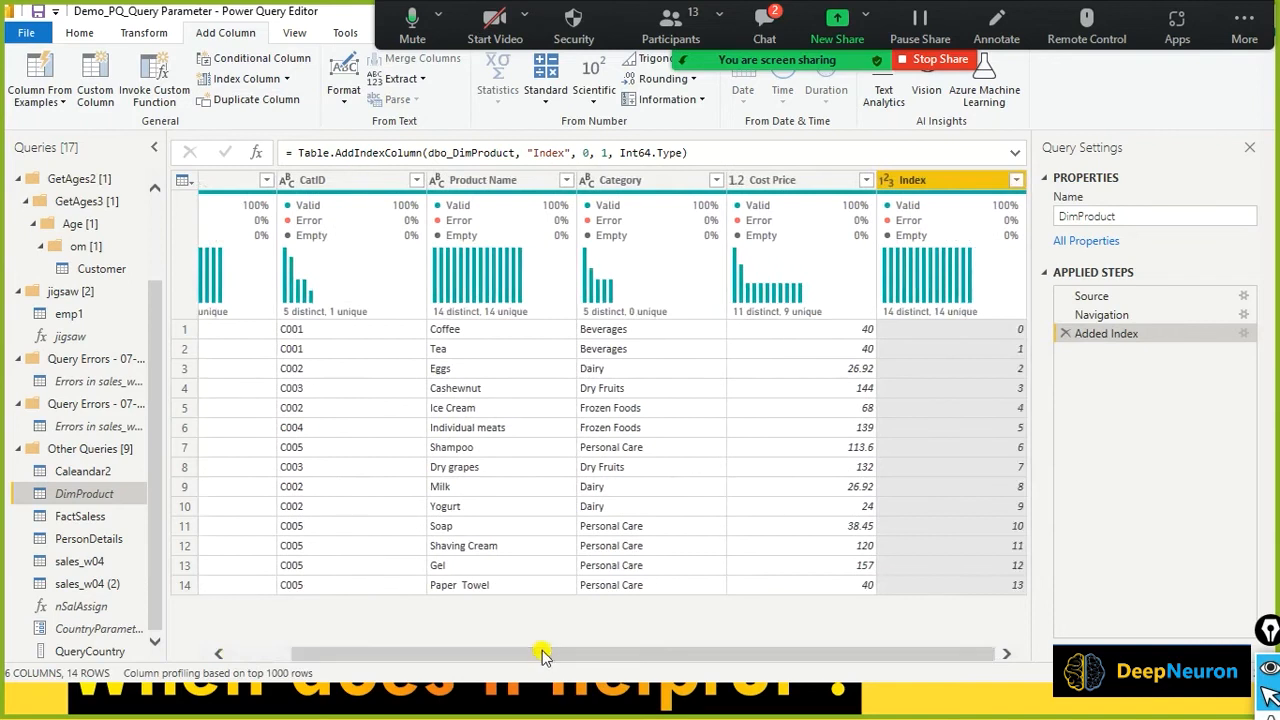
# - Rename the new index column in the DimProduct query as Product Key
pyautogui.click(927, 184)
pyautogui.doubleClick(925, 183)
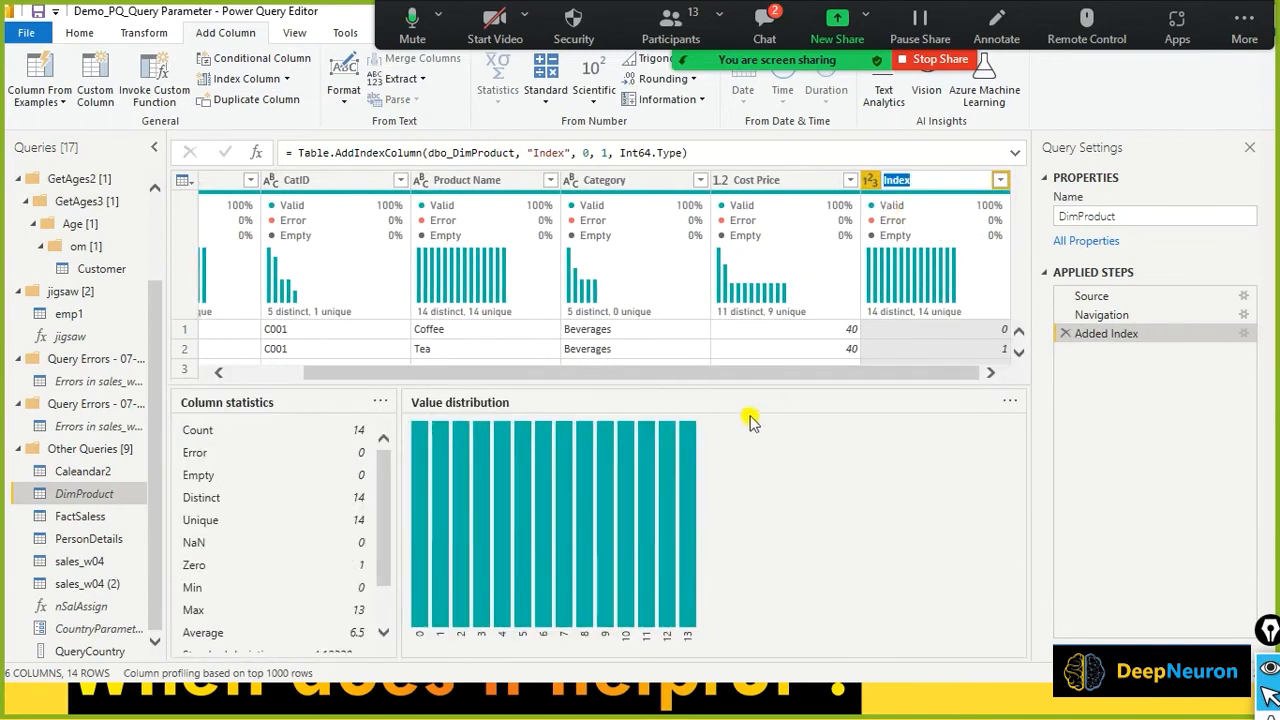
pyautogui.press('Return')
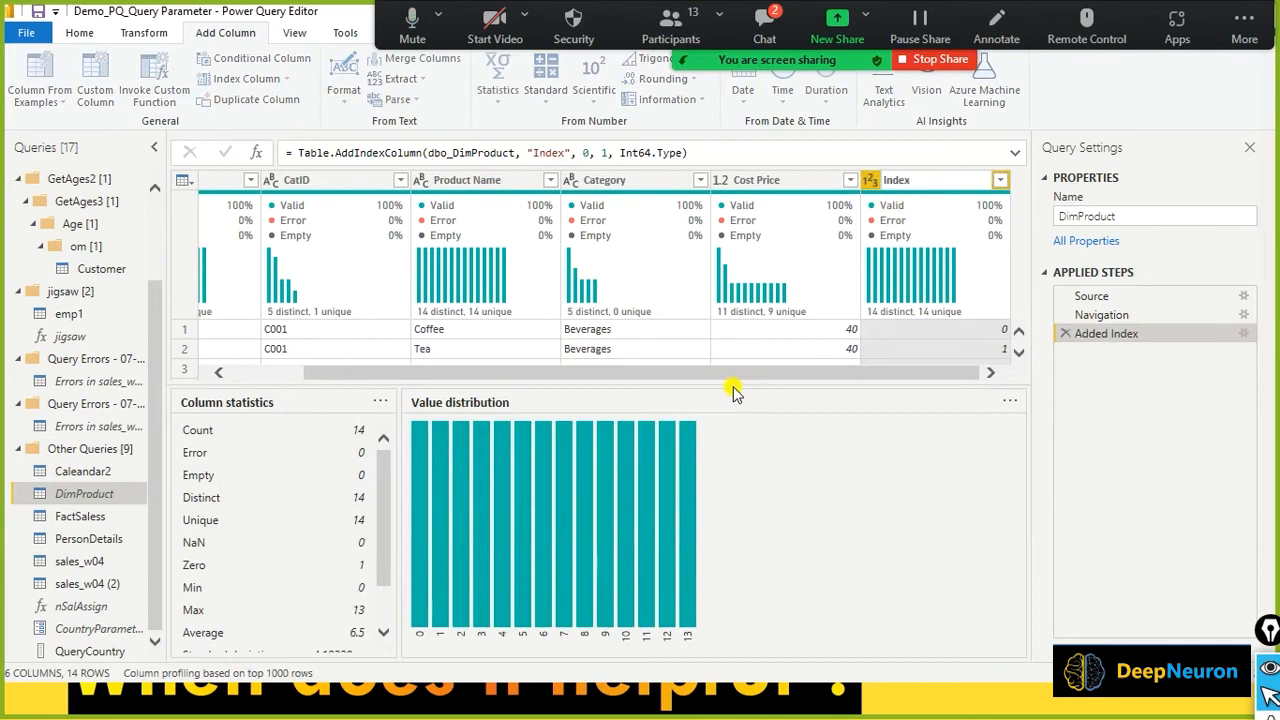
pyautogui.moveTo(734, 385); pyautogui.dragTo(734, 608)
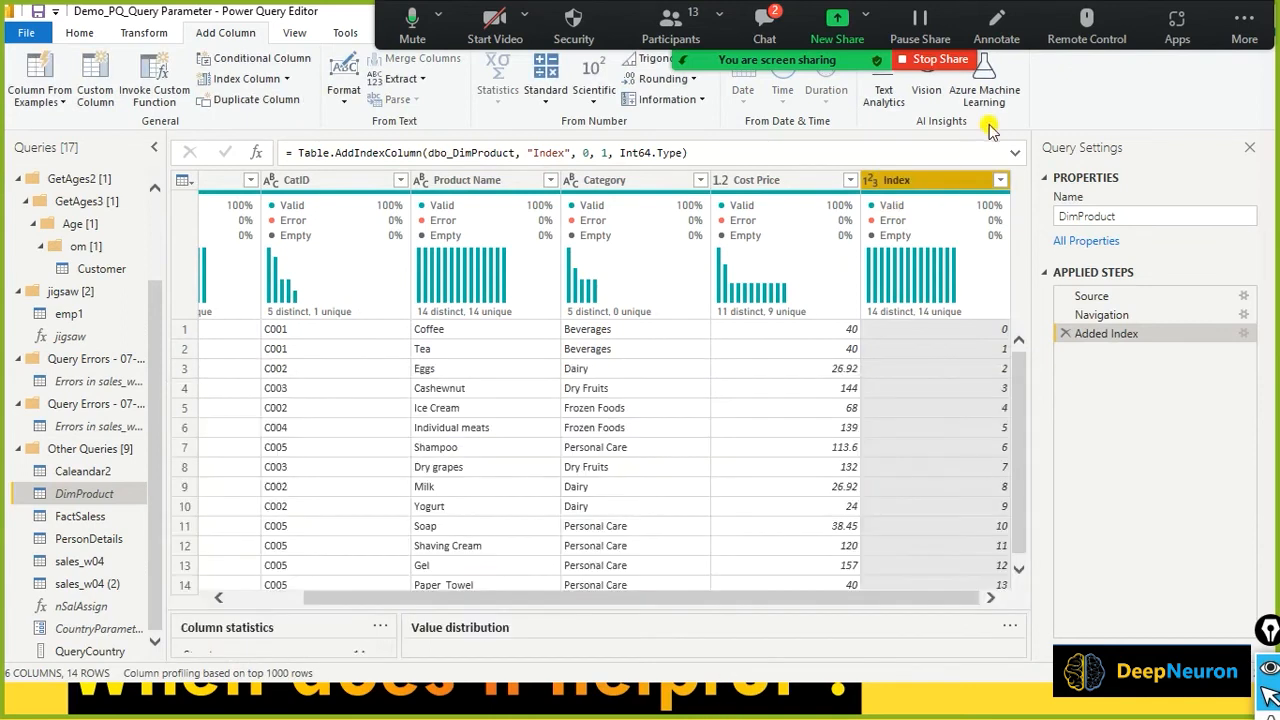
pyautogui.doubleClick(910, 181)
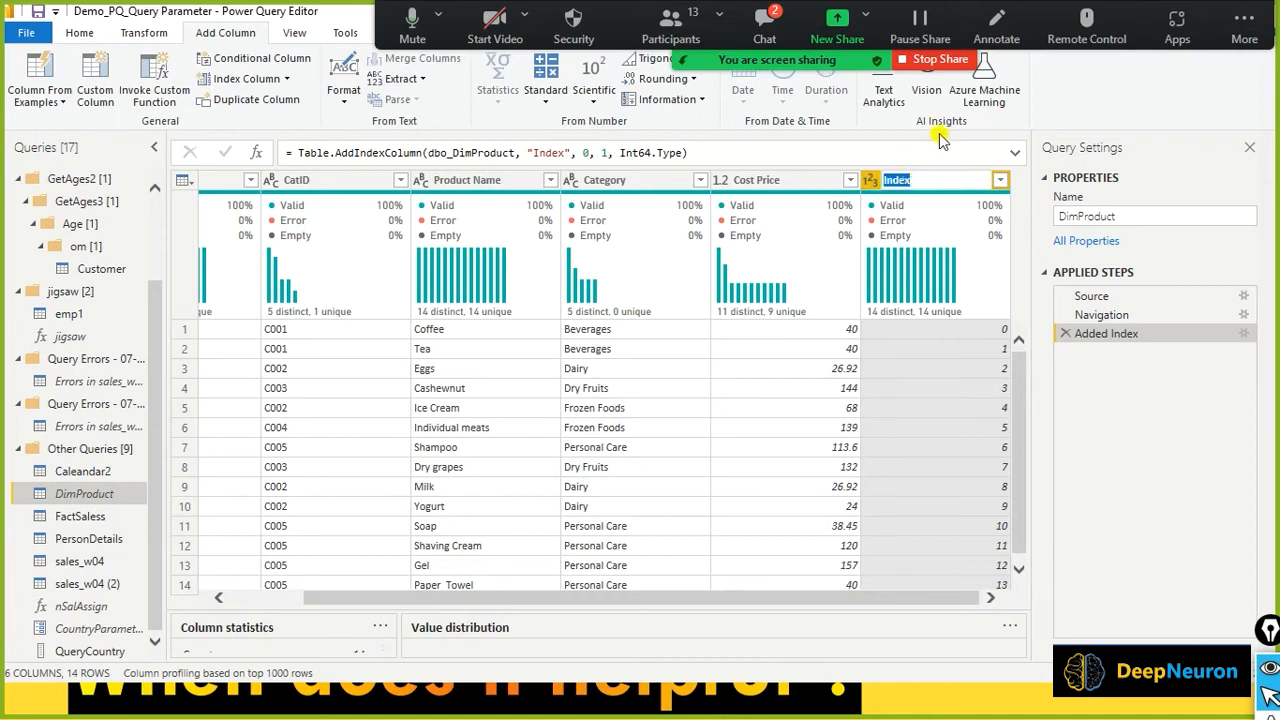
pyautogui.click(910, 183)
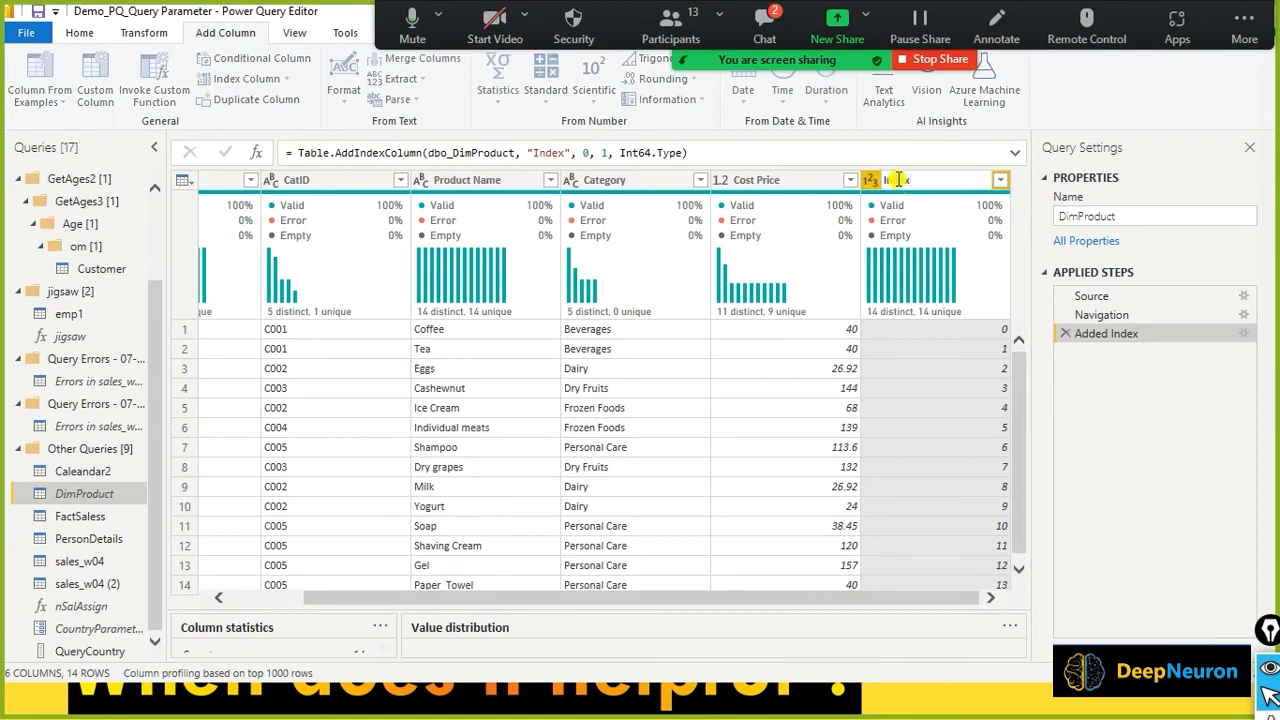
pyautogui.hotkey('ctrl', 'a')
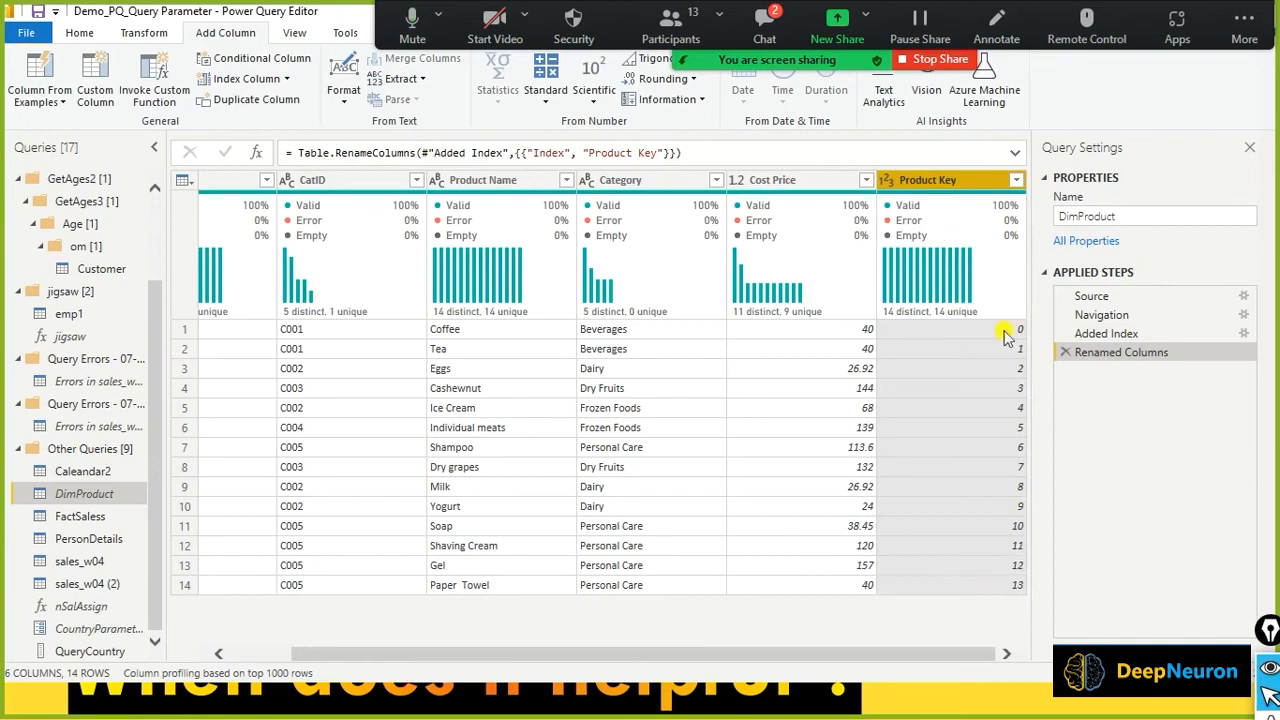
# - Add an index column starting from 1 and a custom index column with starting index 100 and increment 1
pyautogui.click(284, 80)
pyautogui.click(241, 121)
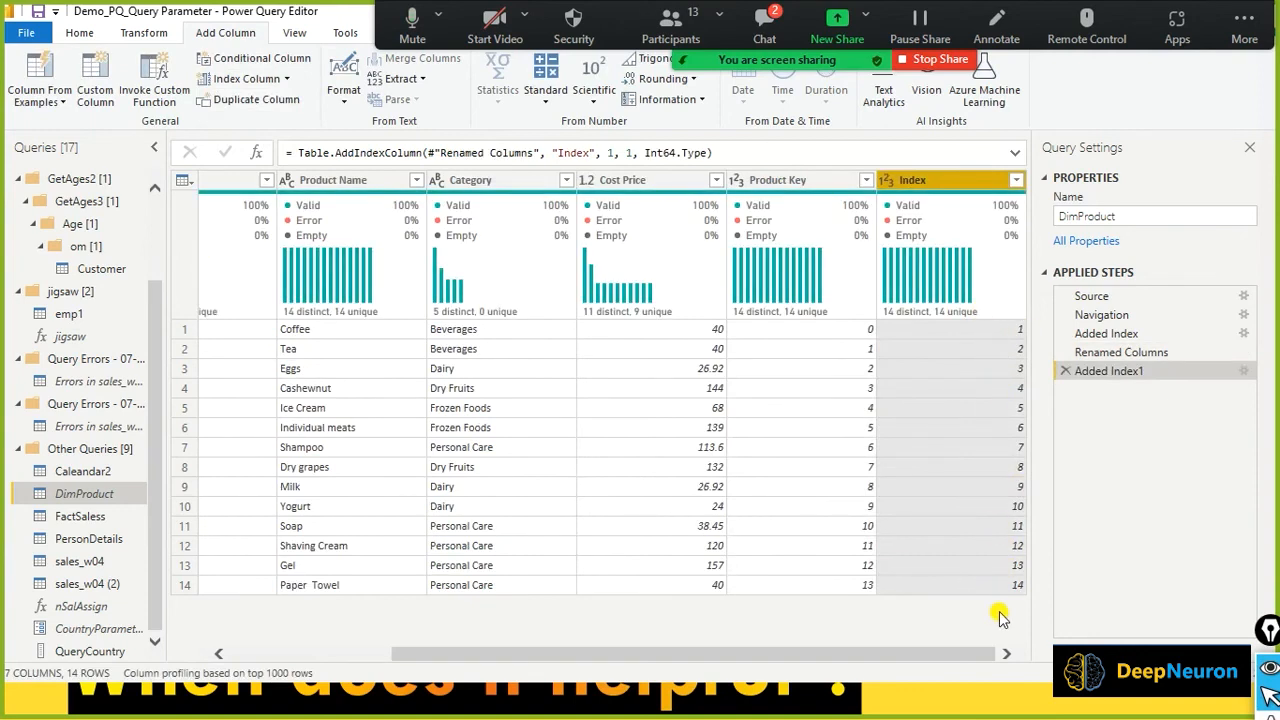
pyautogui.click(287, 80)
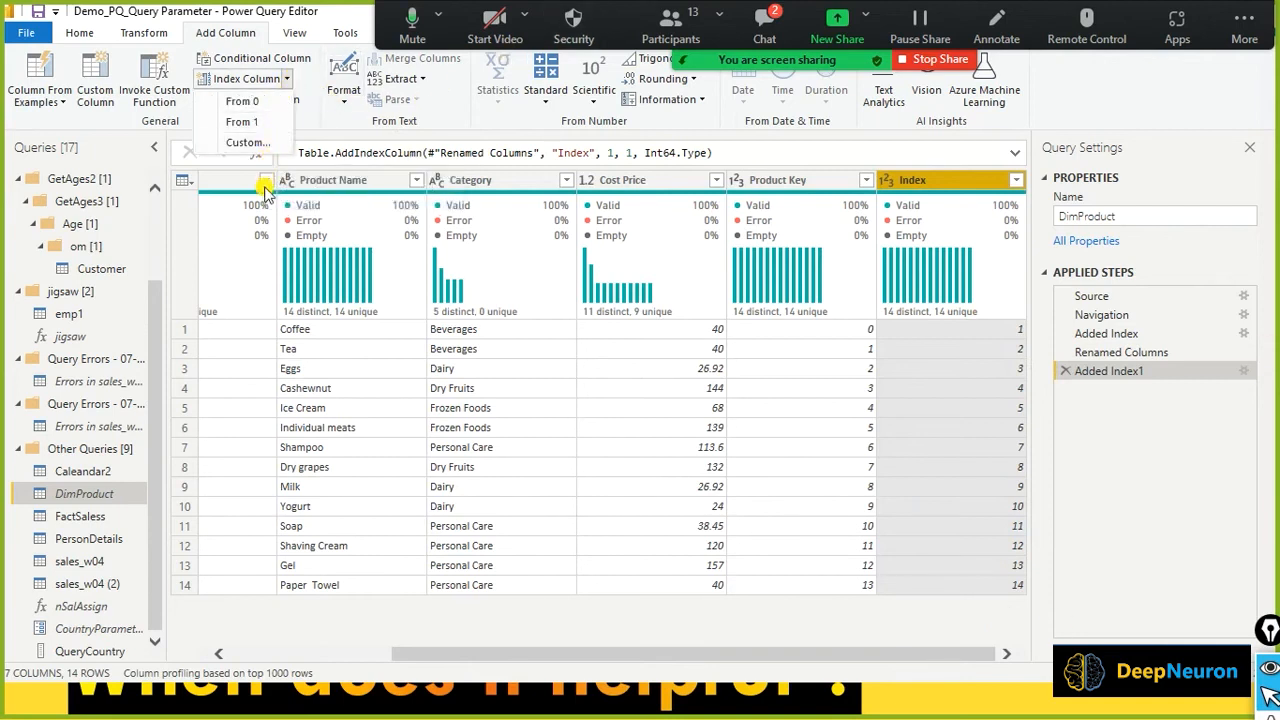
pyautogui.click(248, 143)
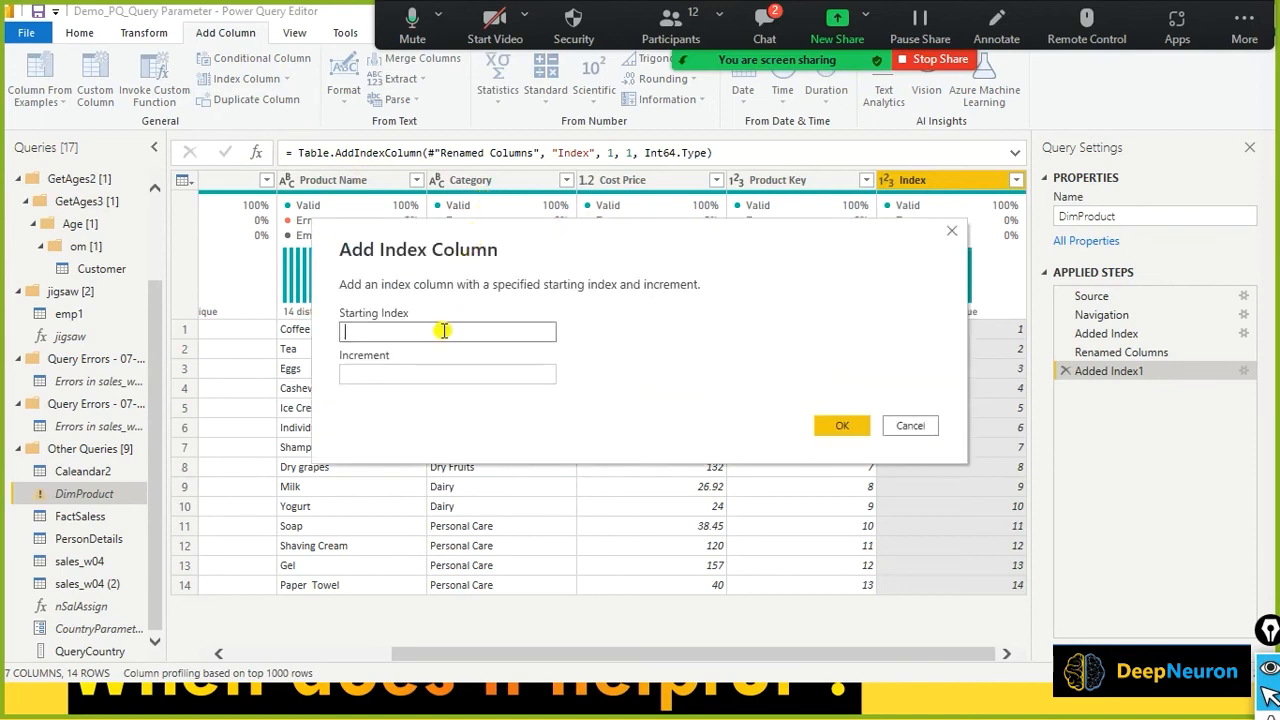
pyautogui.click(409, 370)
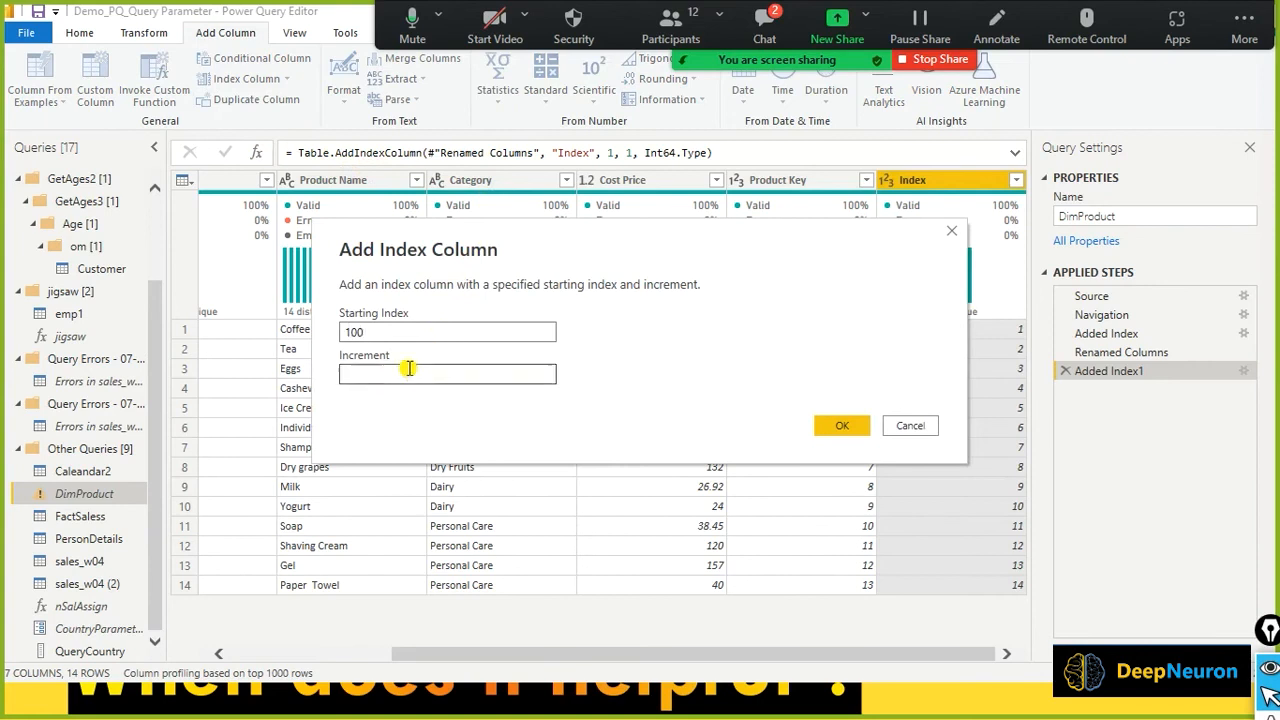
pyautogui.write('1')
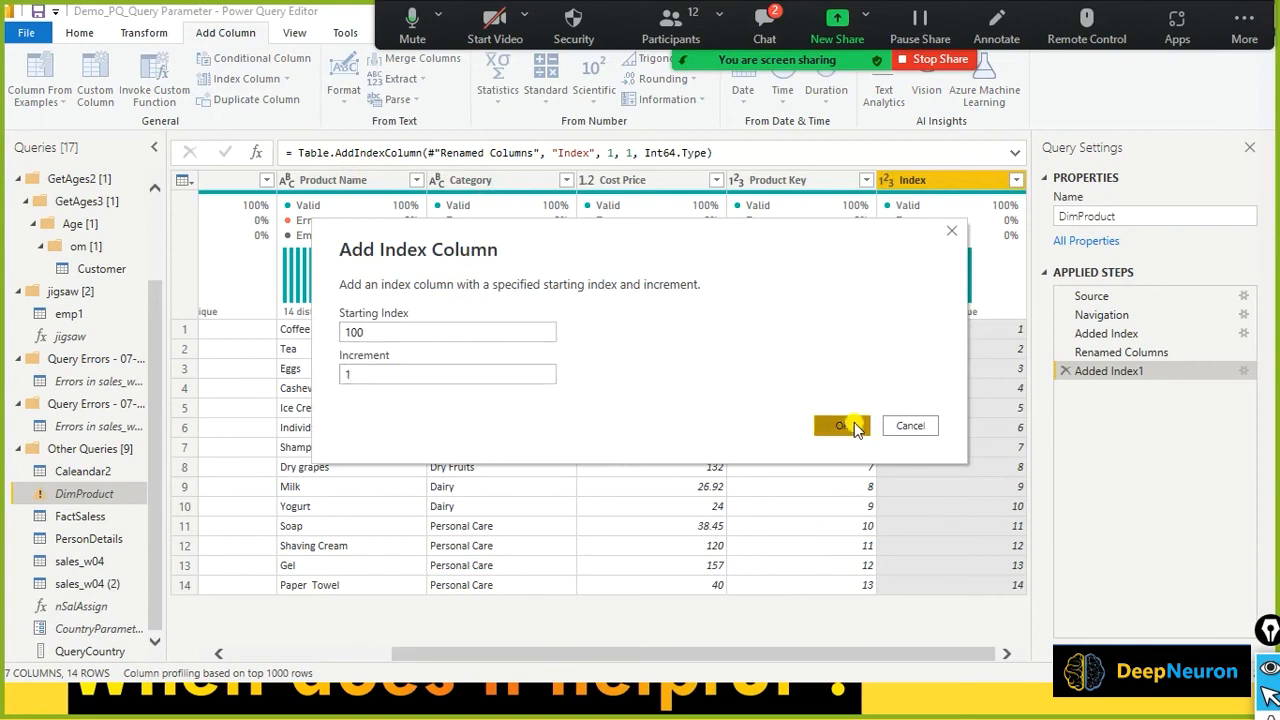
pyautogui.click(842, 427)
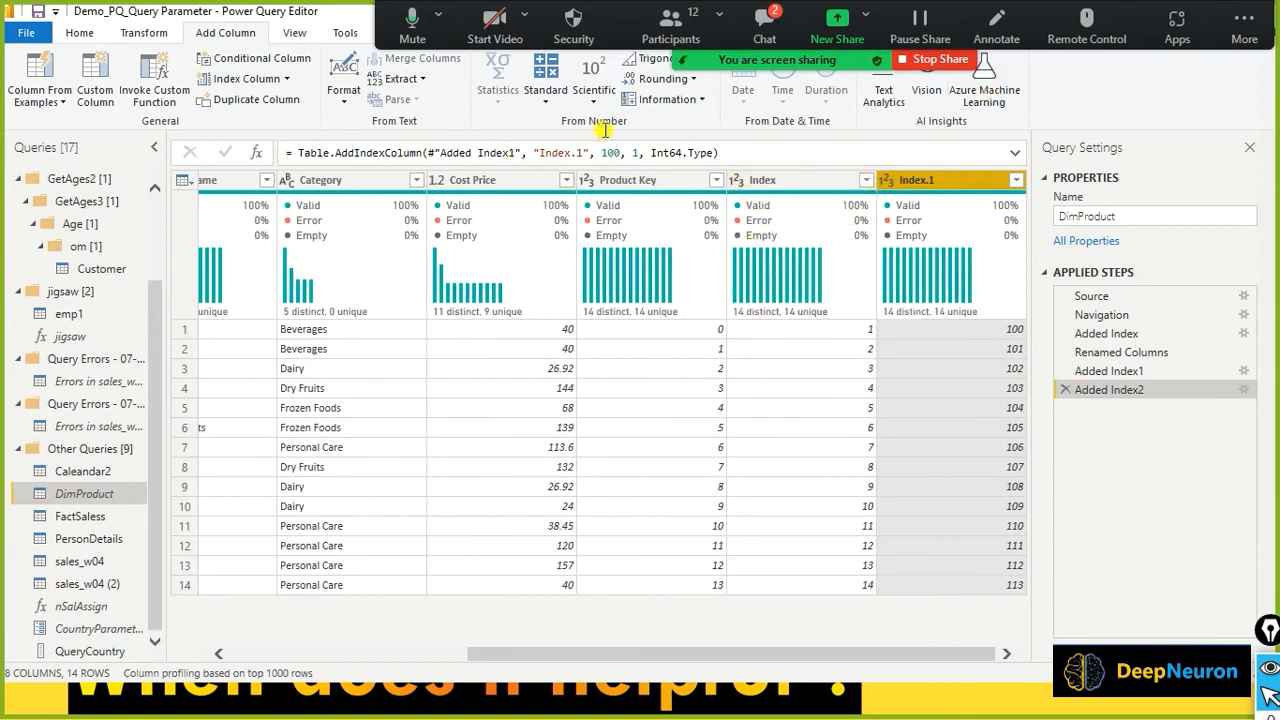
pyautogui.click(286, 79)
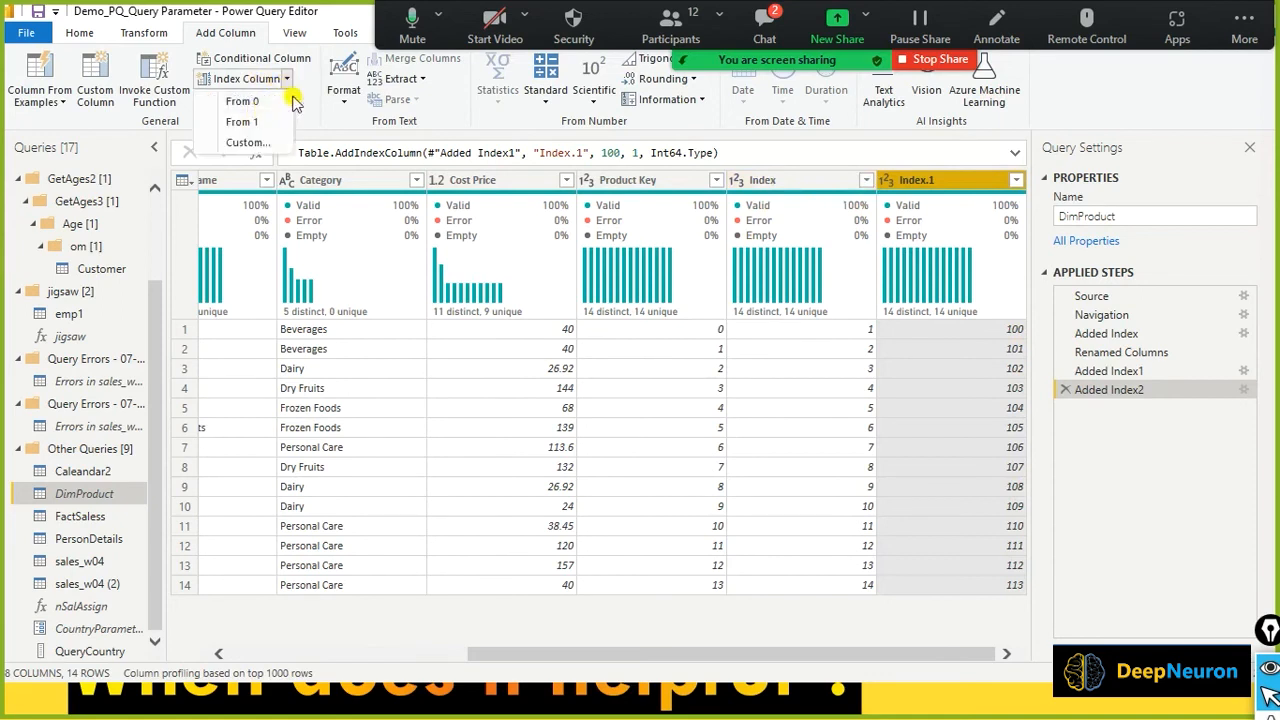
pyautogui.click(521, 108)
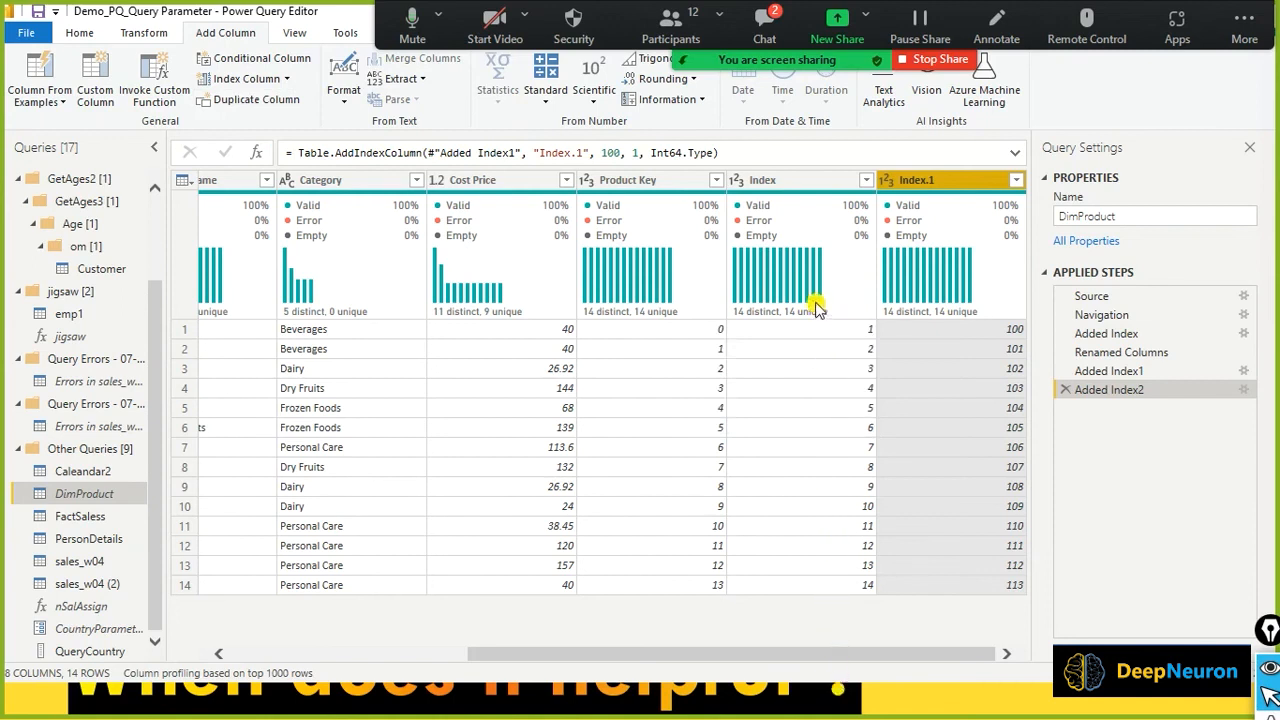
# - Open the Zoom meeting chat and read through the participants' recent messages
pyautogui.moveTo(822, 296)
pyautogui.click(764, 28)
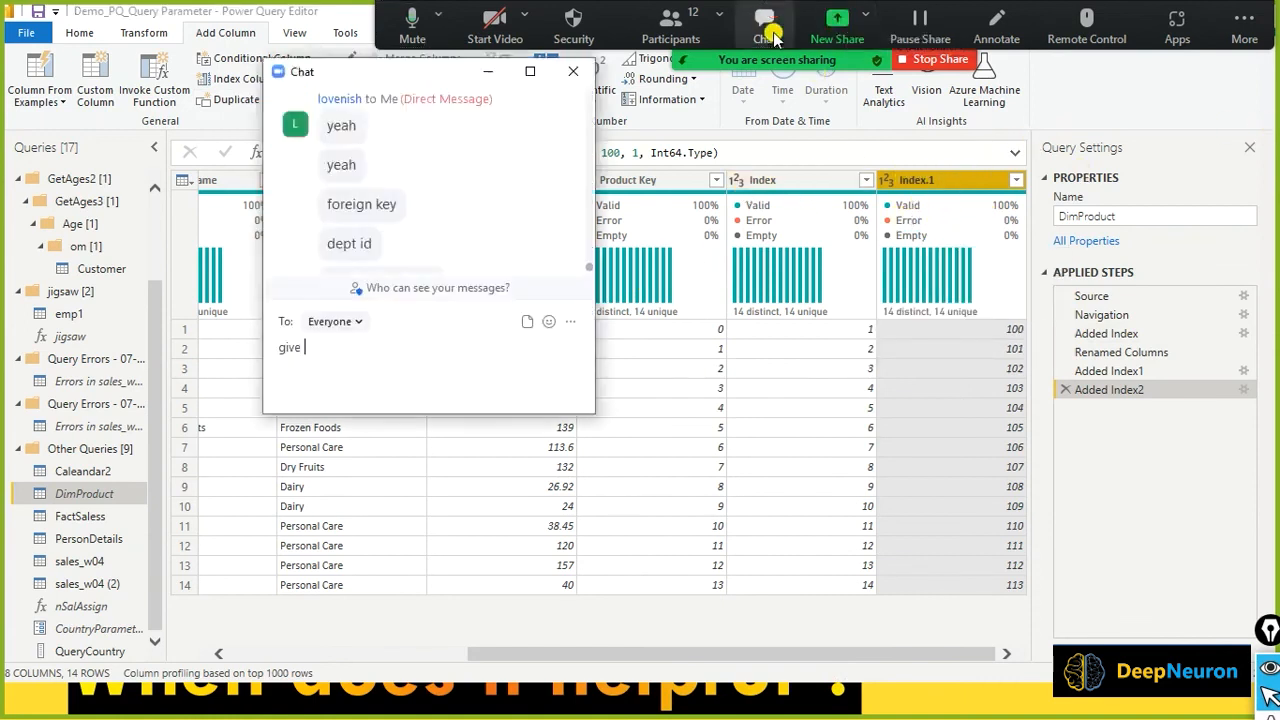
pyautogui.scroll(3, 512, 179)
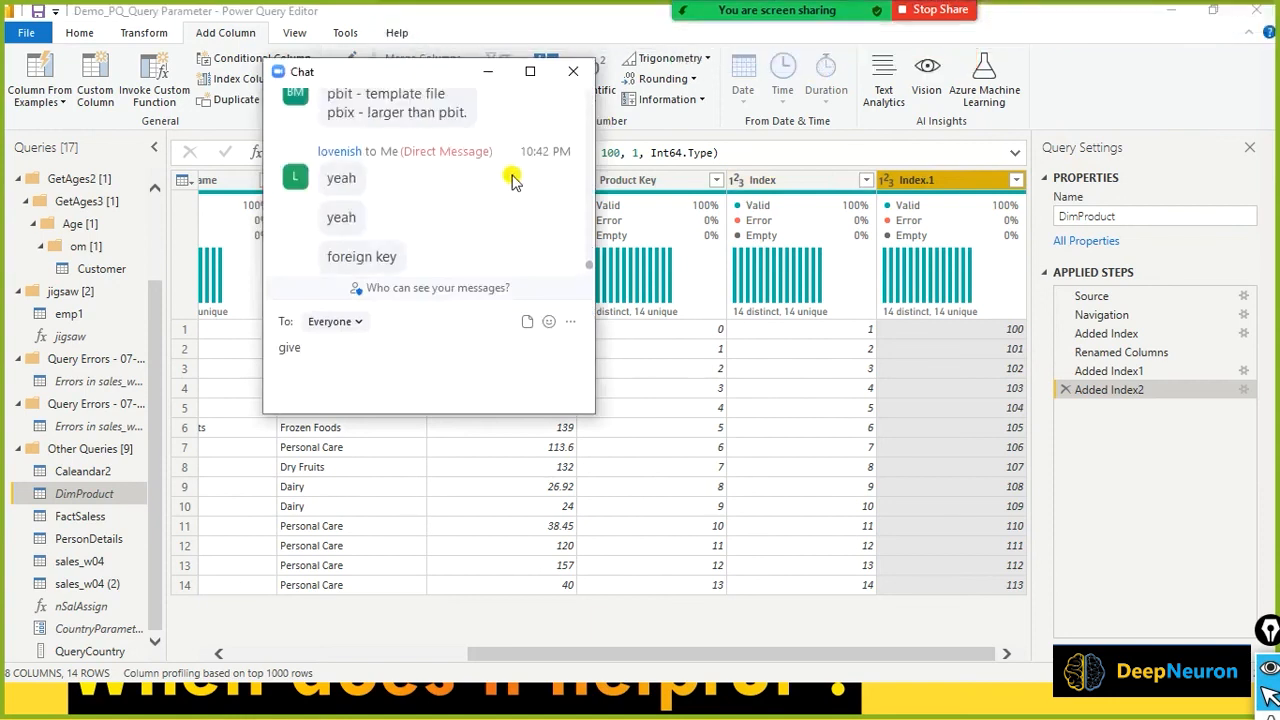
pyautogui.scroll(-3, 512, 179)
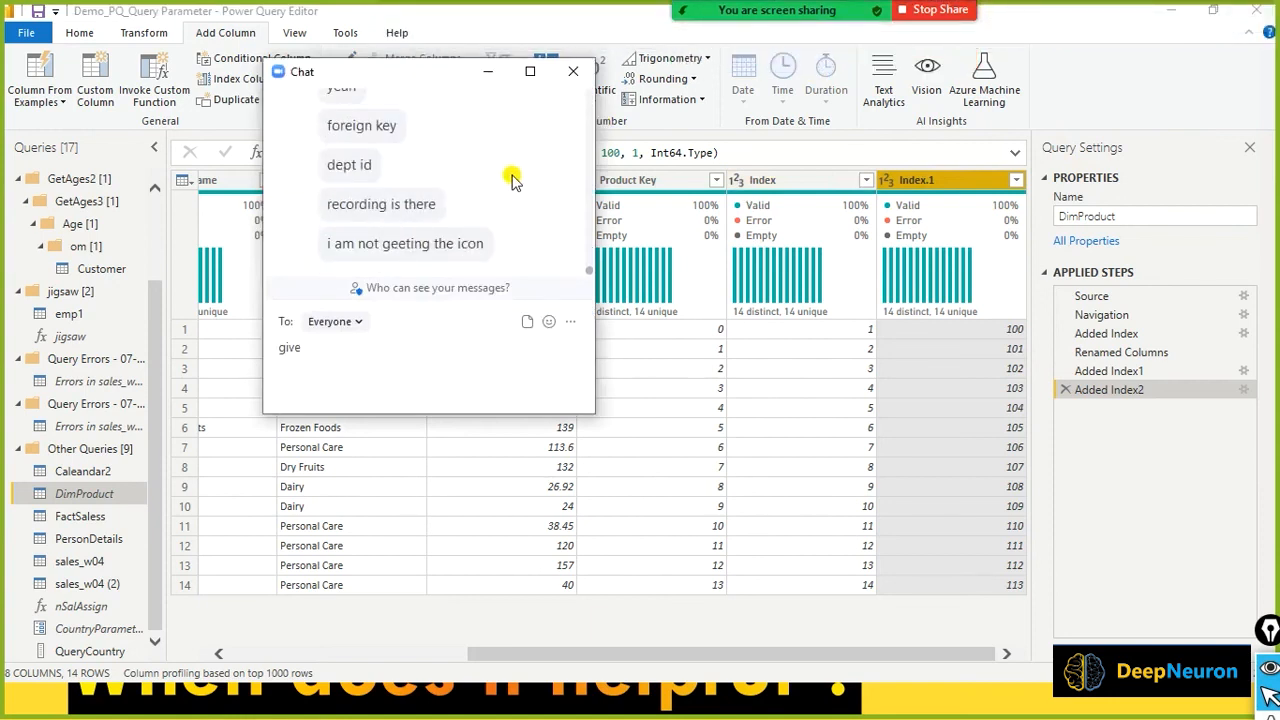
# - Close the meeting chat and remove the Product Key and Index columns from the DimProduct query
pyautogui.click(573, 71)
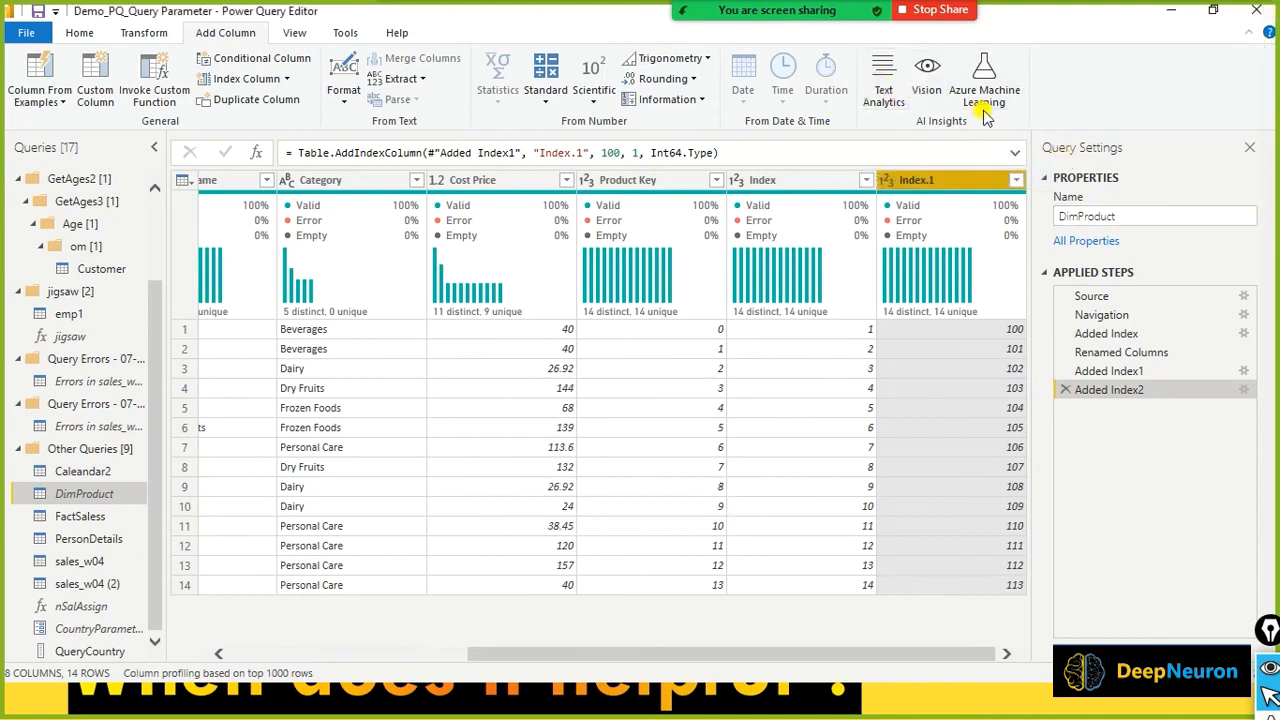
pyautogui.moveTo(910, 232)
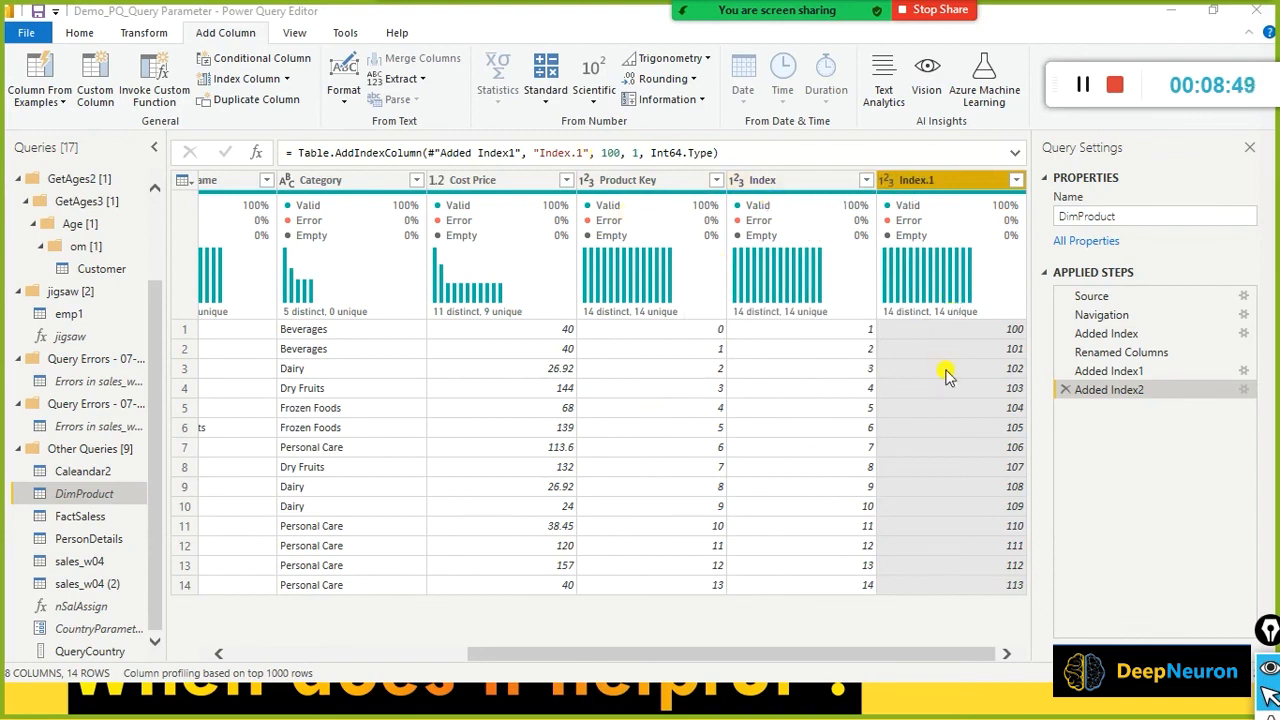
pyautogui.rightClick(626, 190)
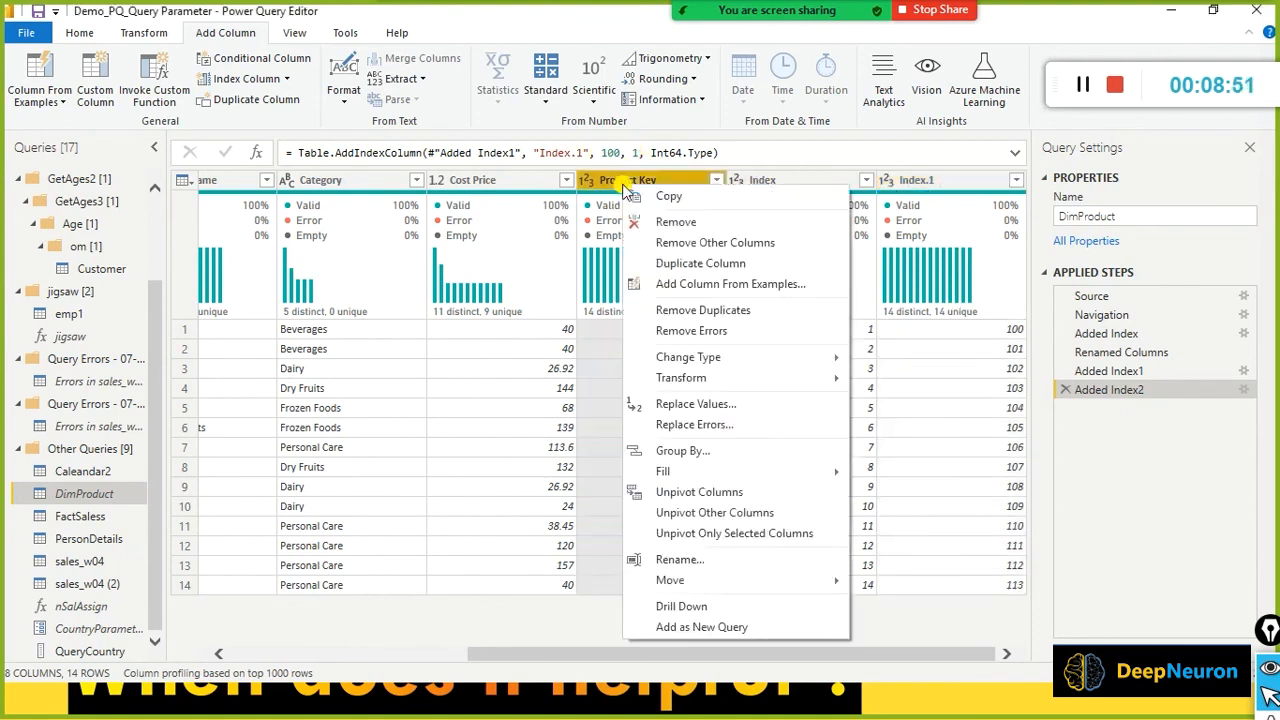
pyautogui.click(664, 222)
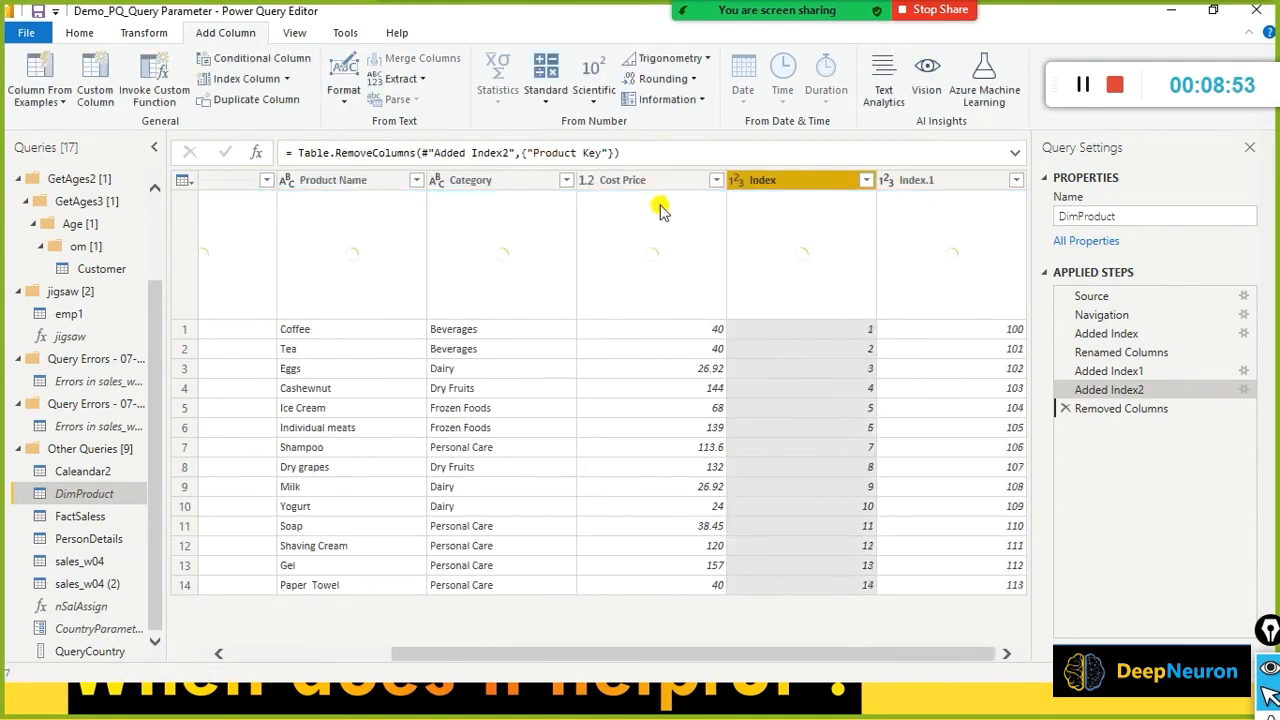
pyautogui.rightClick(787, 187)
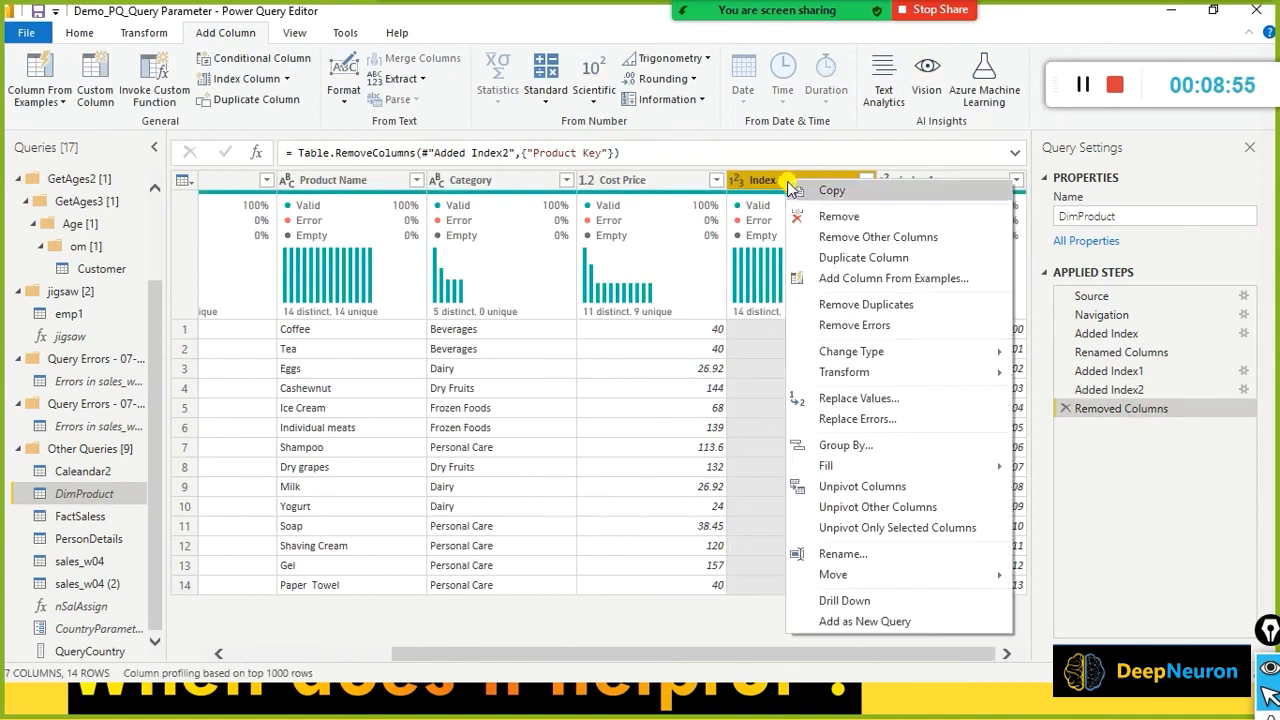
pyautogui.click(821, 203)
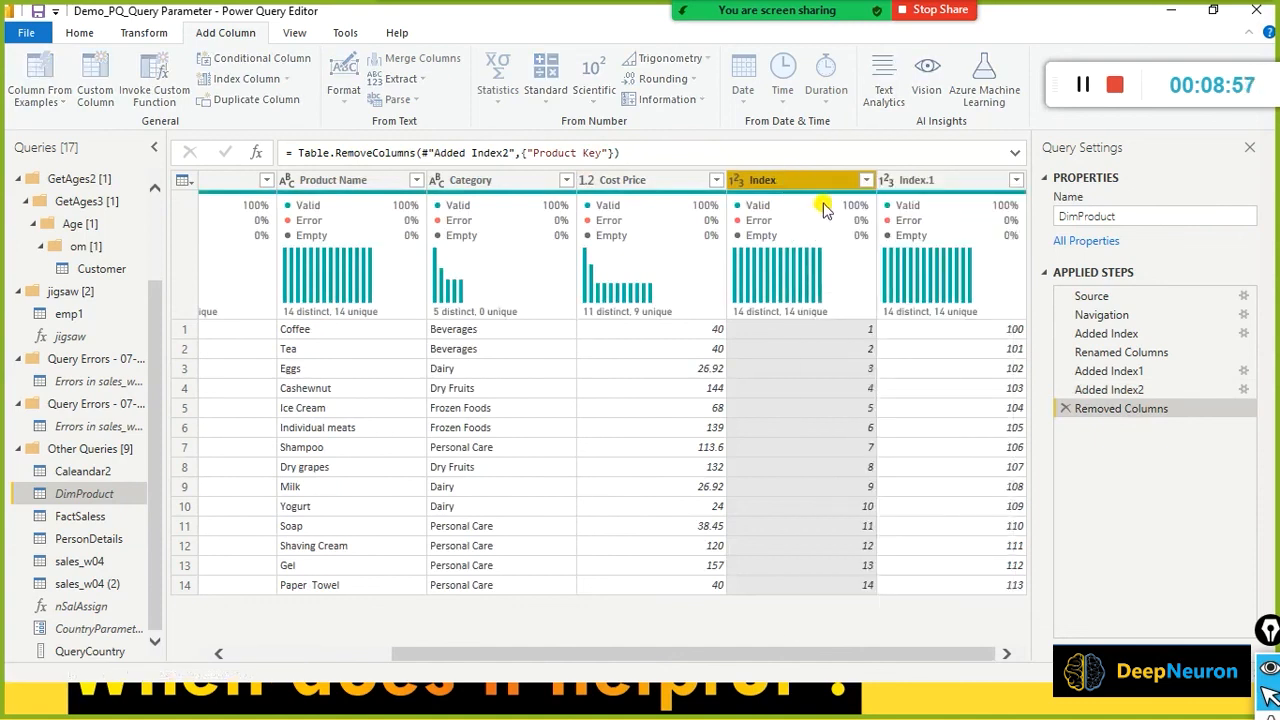